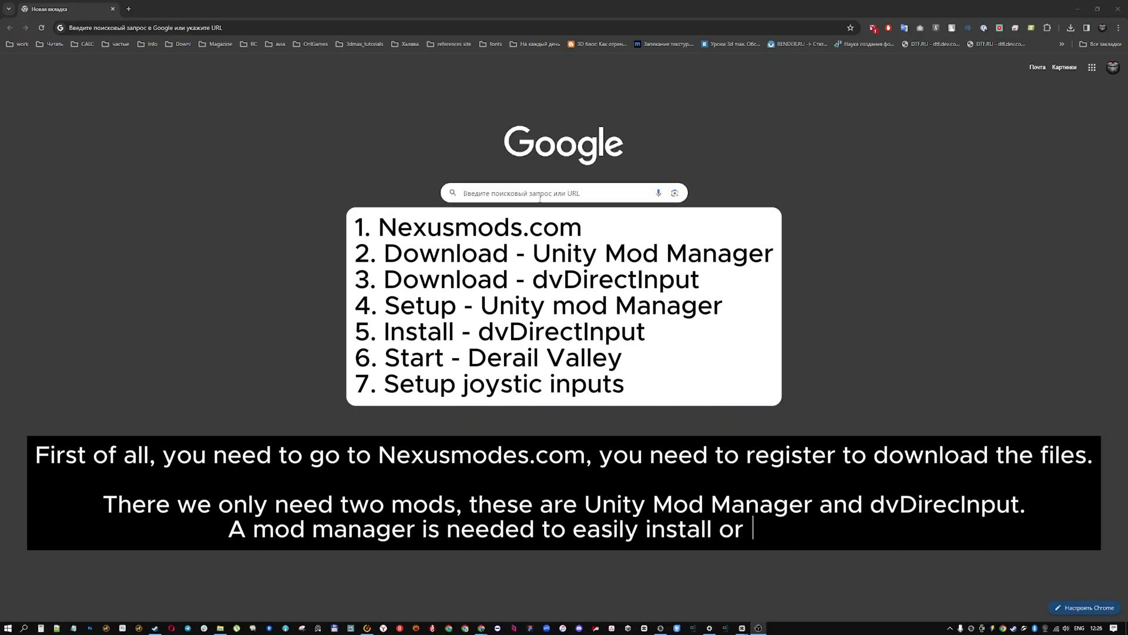
Search Google for "nexusmods" and open the Nexus Mods site from the results
left_click(540, 199)
type("nexusmods")
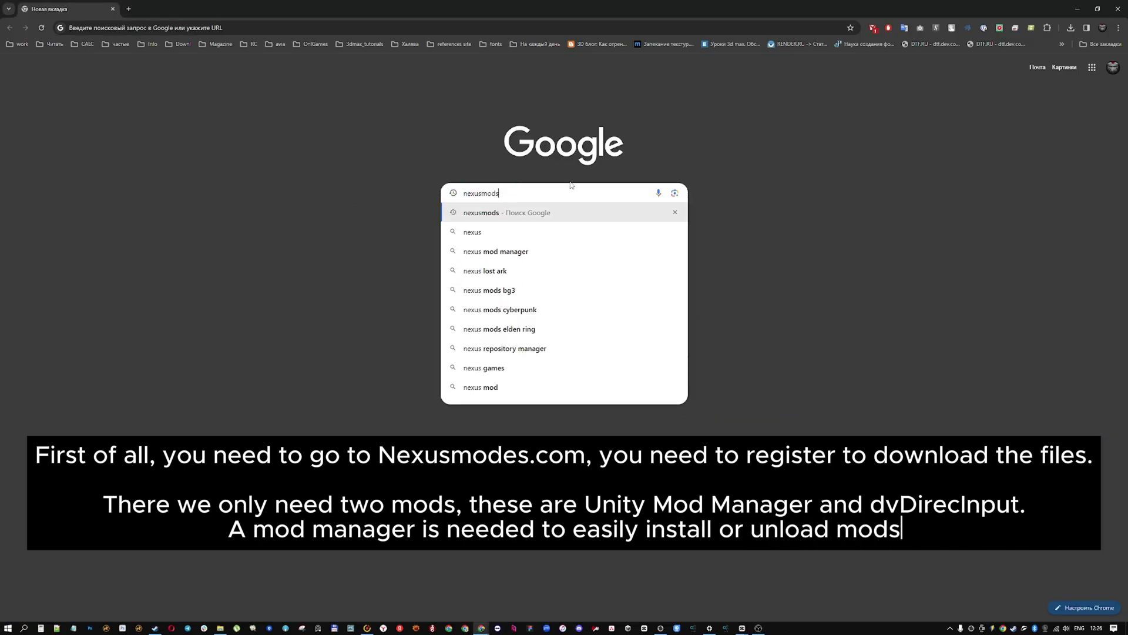
key("Return")
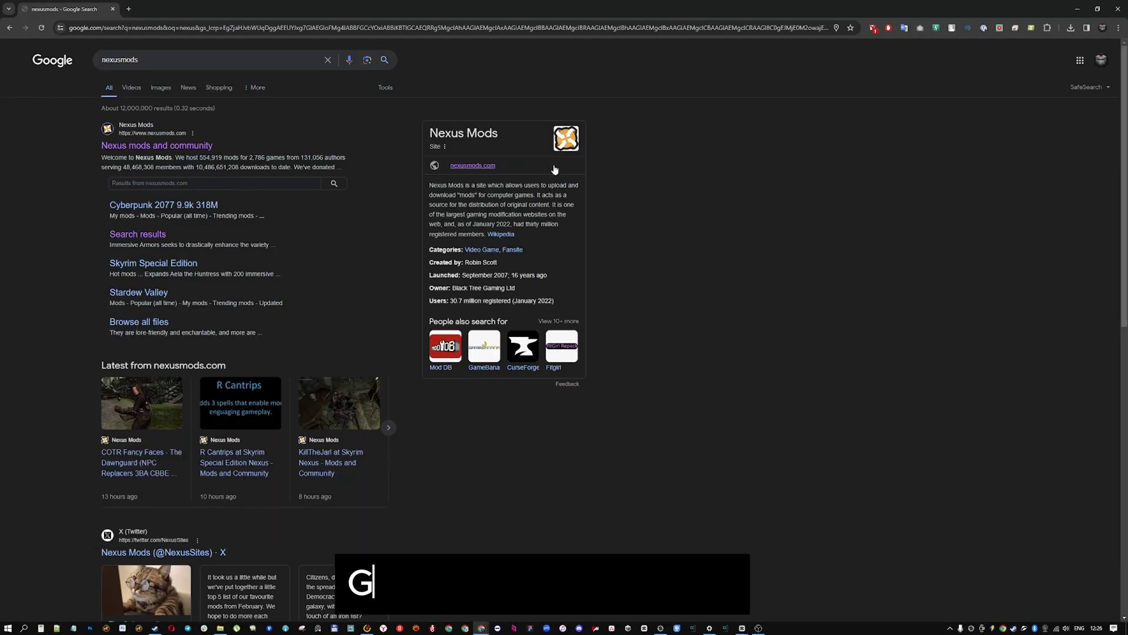
left_click(169, 147)
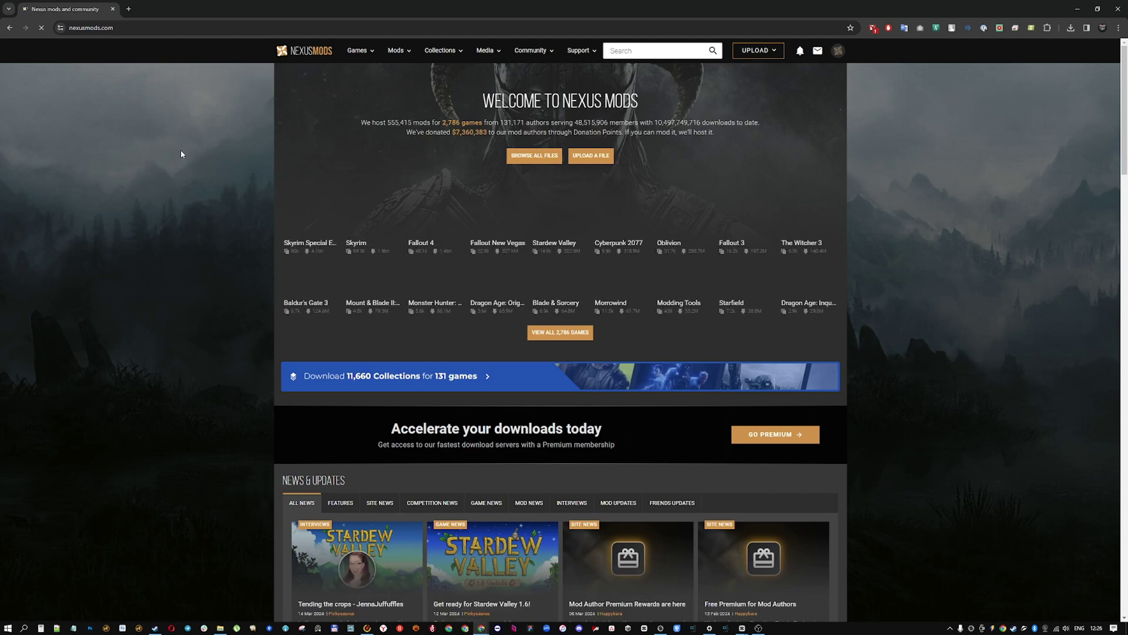
Search Nexus Mods for "dvdi" and open the dvDirectInput mod page for Derail Valley
left_click(678, 49)
type("dv")
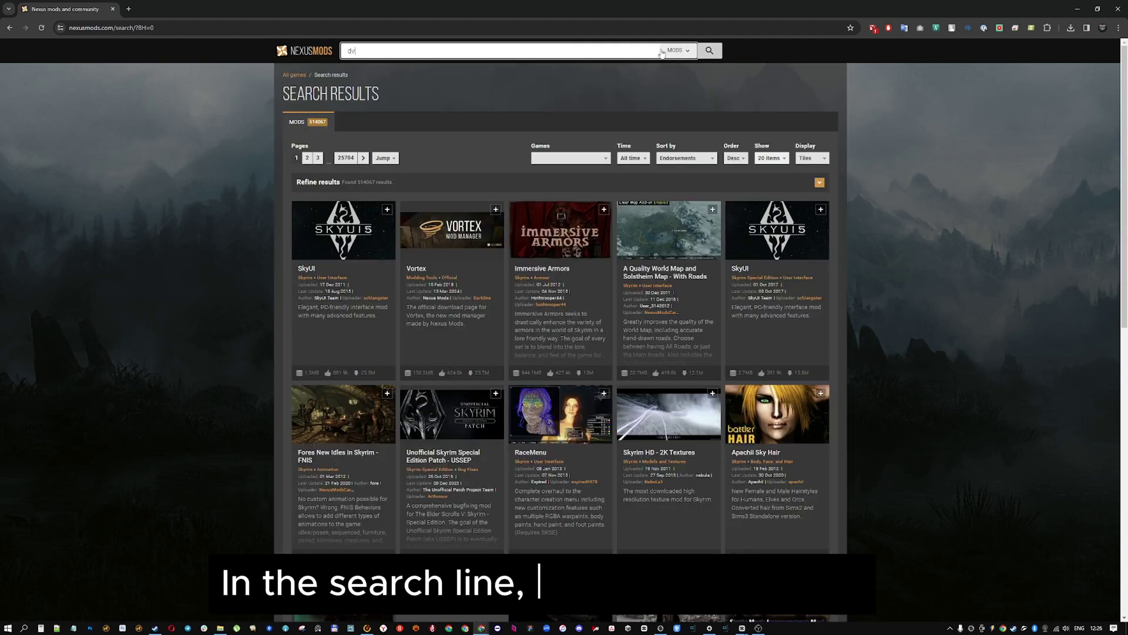
type("di")
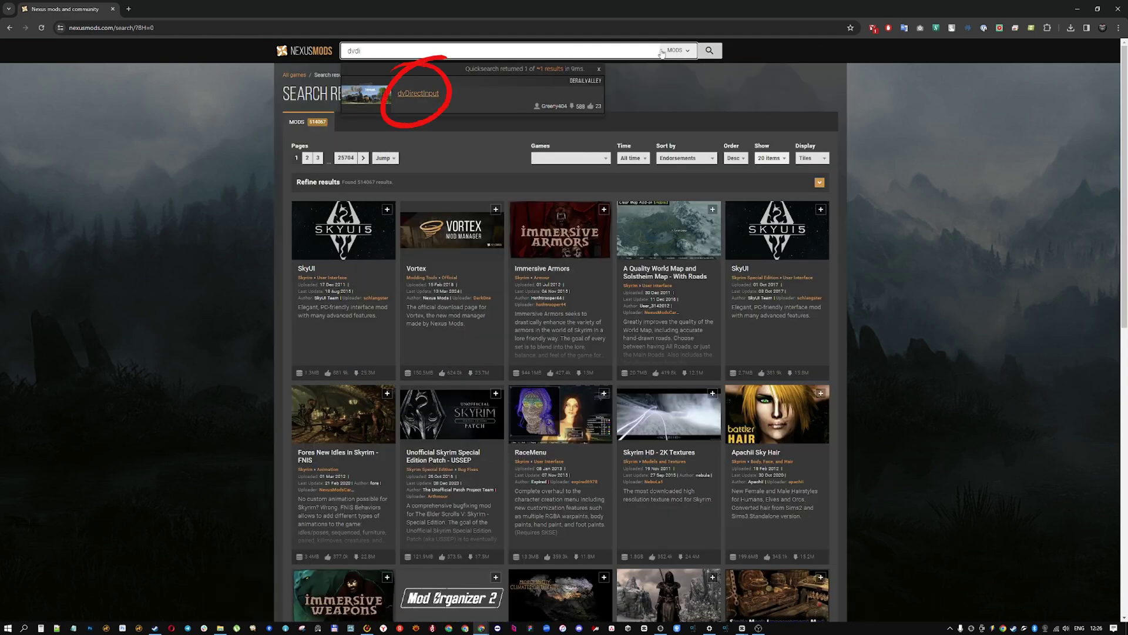
left_click(419, 94)
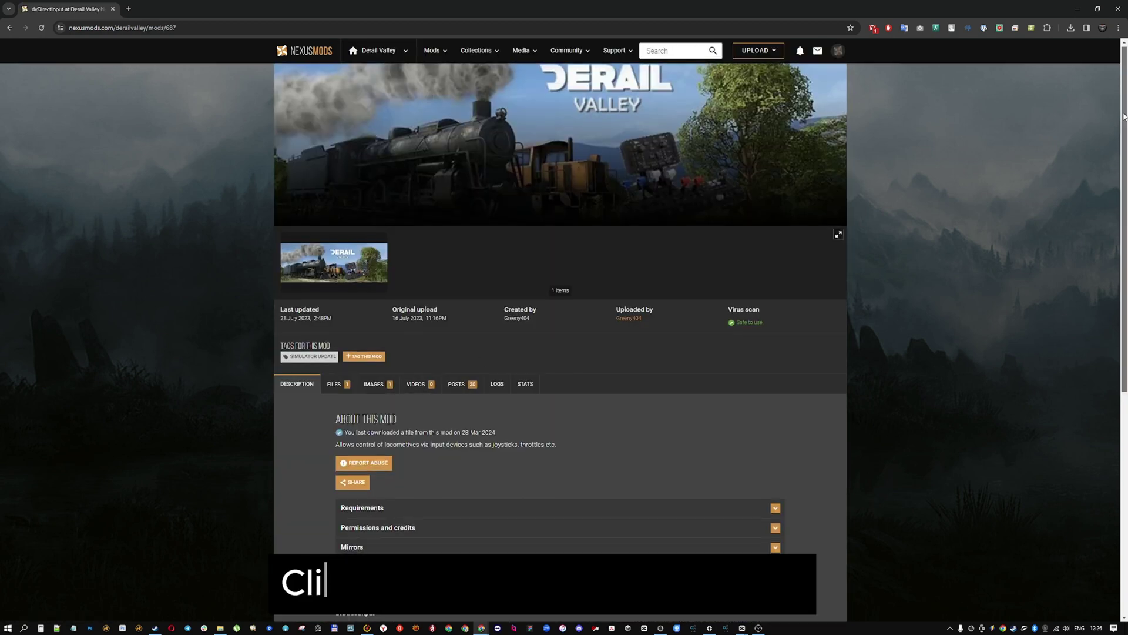
Open the Unity Mod Manager page from the download requirements of the dvDirectInput_v0.5.2.zip file
scroll(1117, 118, "down", 2)
left_click(331, 278)
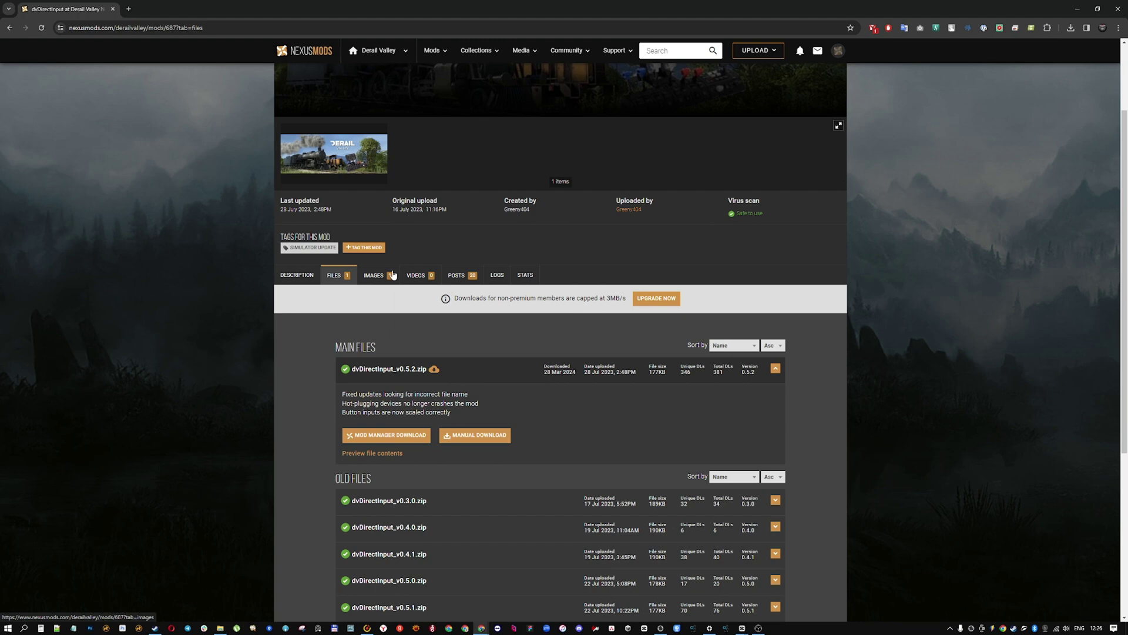
left_click(413, 438)
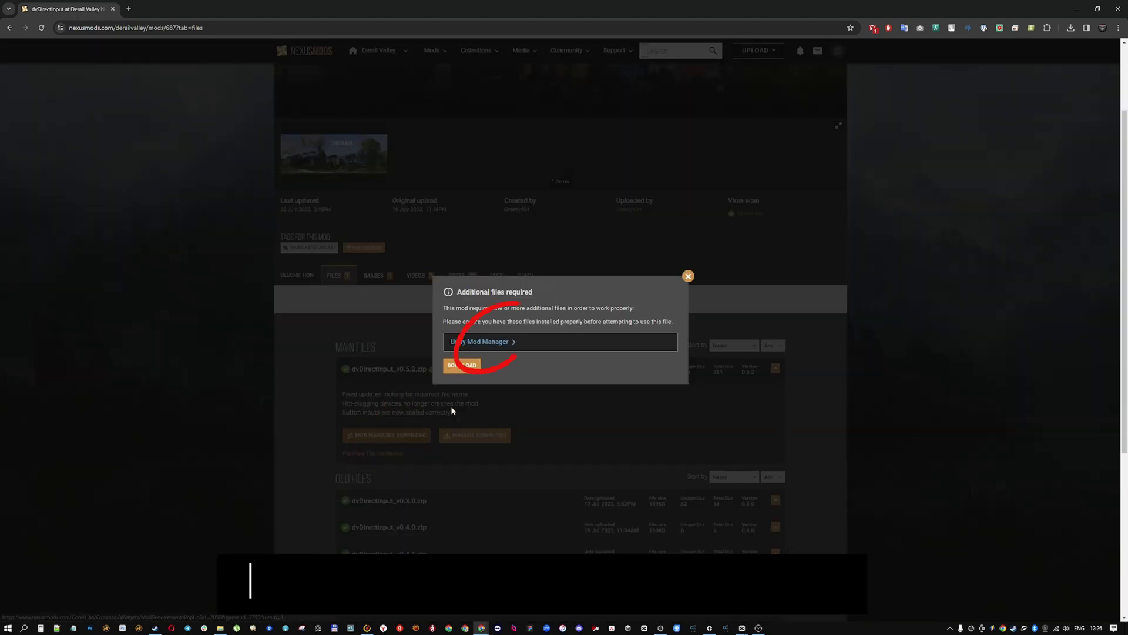
left_click(511, 340)
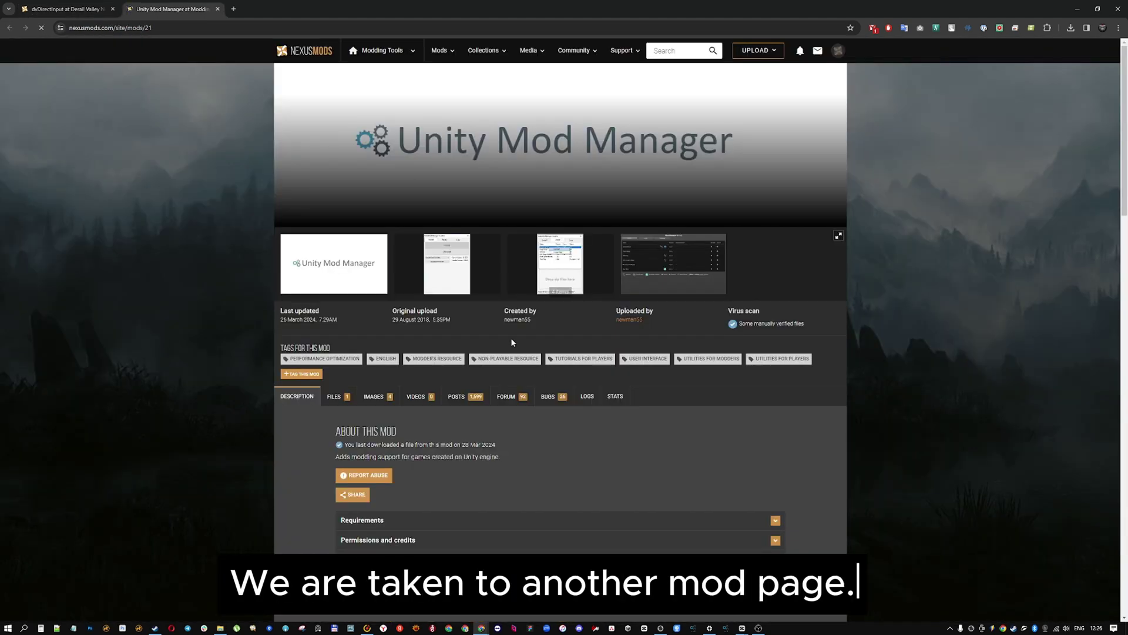
Start the free manual download of the UnityModManager main file
left_click(334, 397)
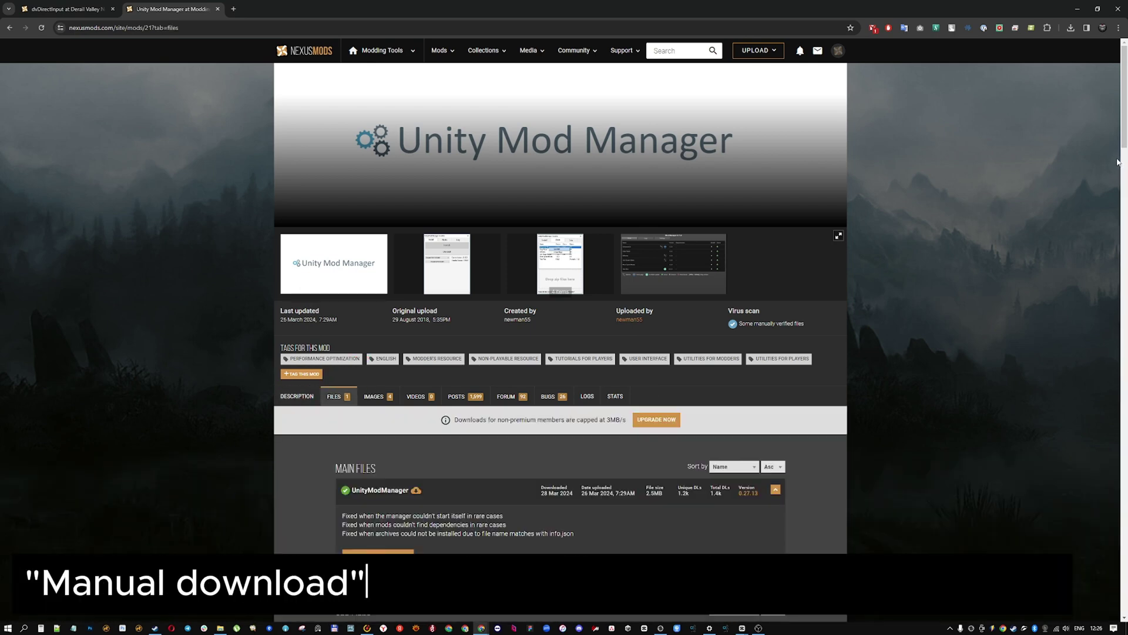
left_click(398, 556)
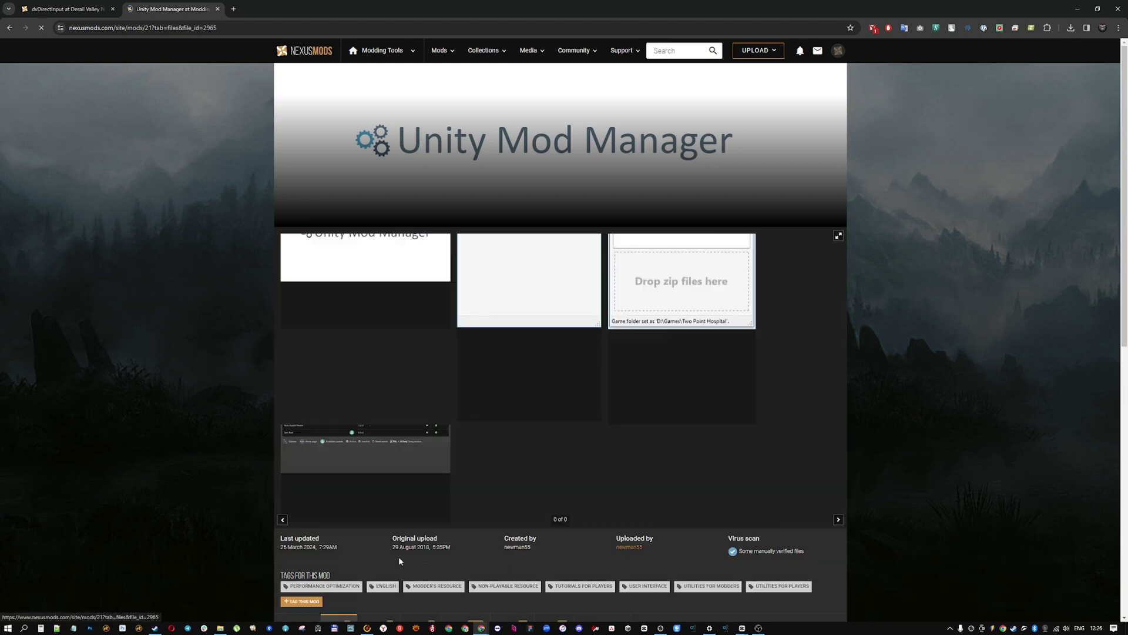
scroll(571, 362, "down", 5)
left_click(594, 346)
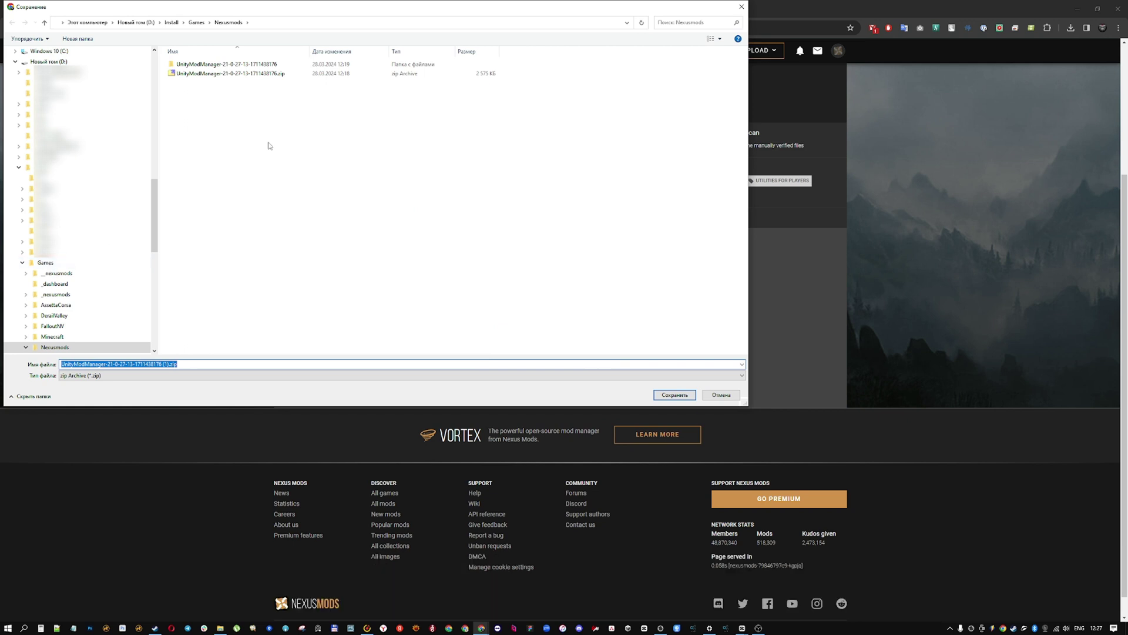
Save the archive as UnityModManager-21-0-27-13-1711438176.zip in the Nexusmods folder, replacing the existing file, and keep the flagged download
left_click(169, 363)
key("BackSpace")
key("BackSpace")
key("BackSpace")
key("BackSpace")
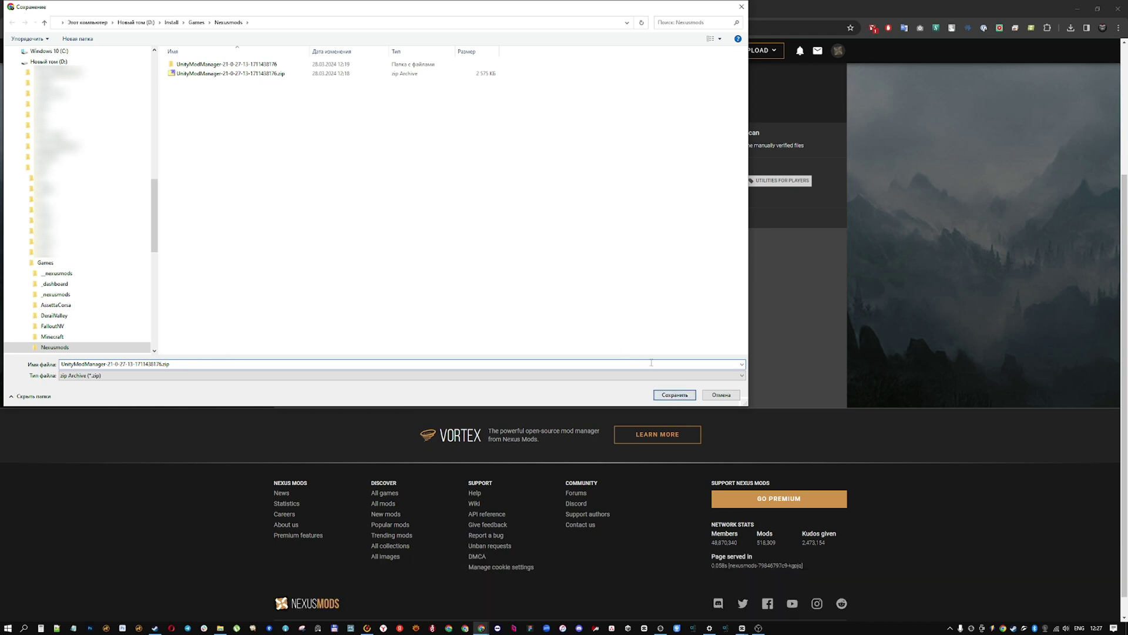
left_click(682, 399)
left_click(591, 319)
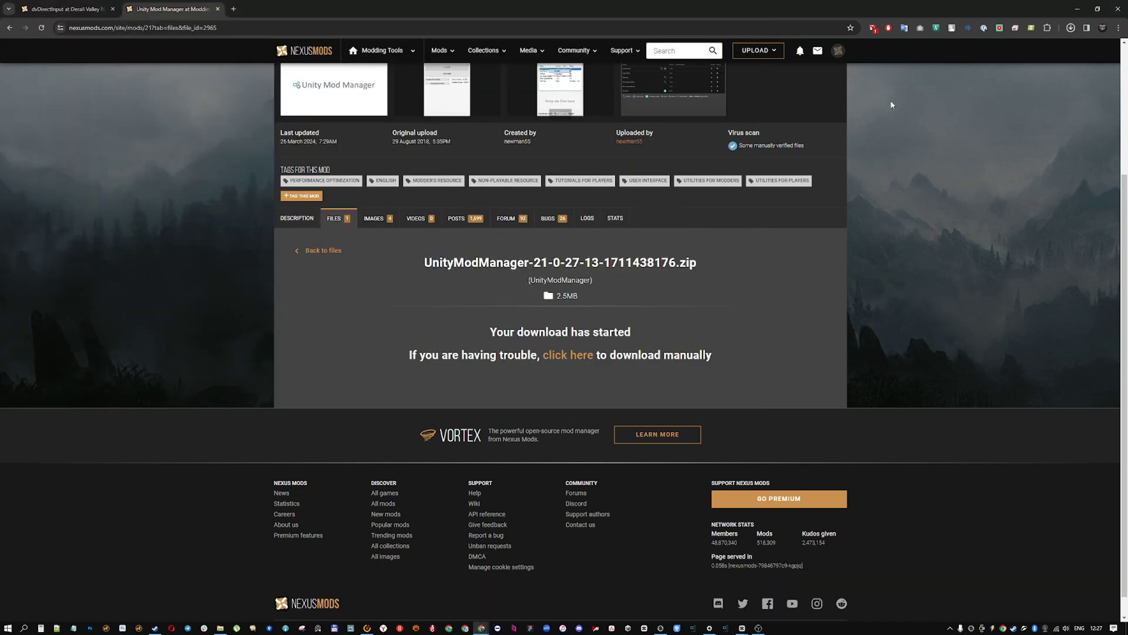
left_click(1011, 54)
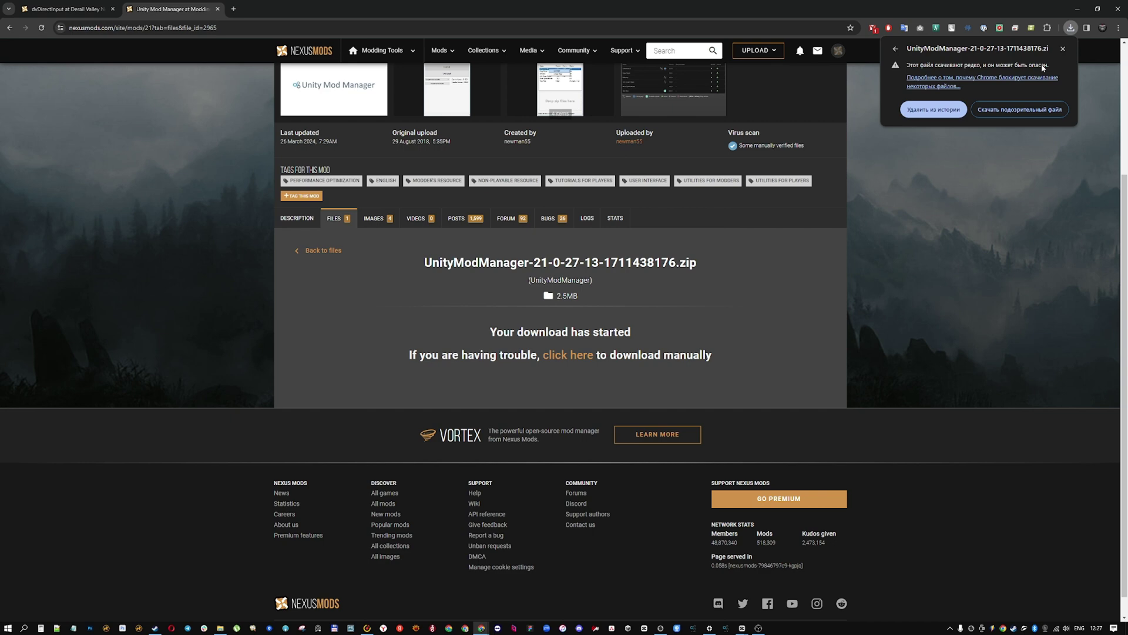
left_click(1011, 108)
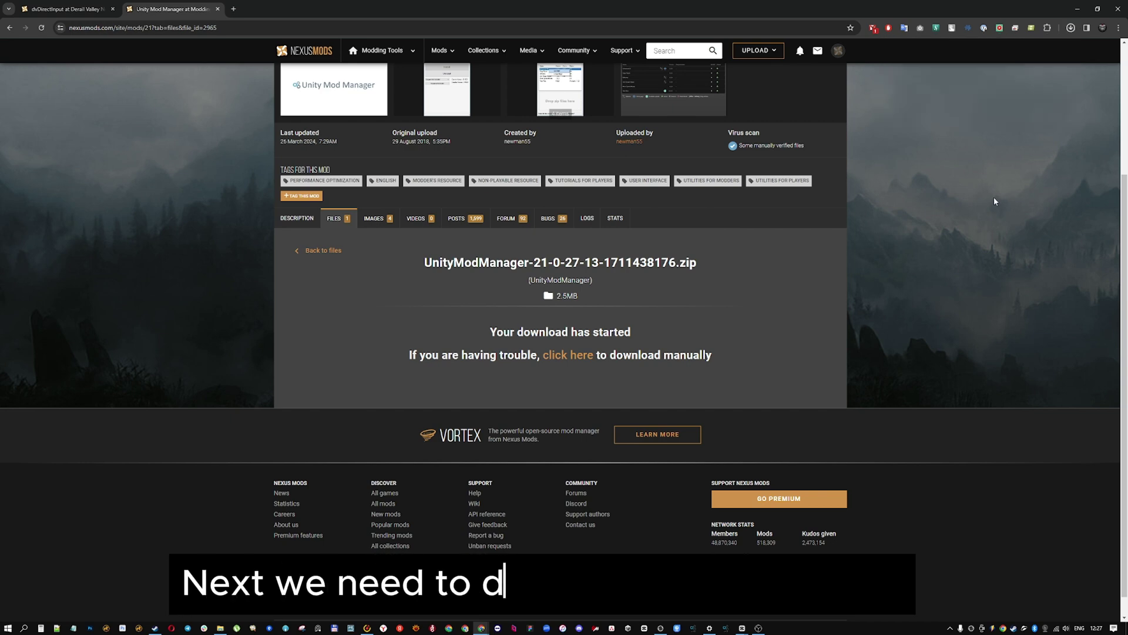
Return to the dvDirectInput page and download dvDirectInput_v0.5.2.zip manually with the free option into the Nexusmods folder
left_click(218, 11)
left_click(689, 275)
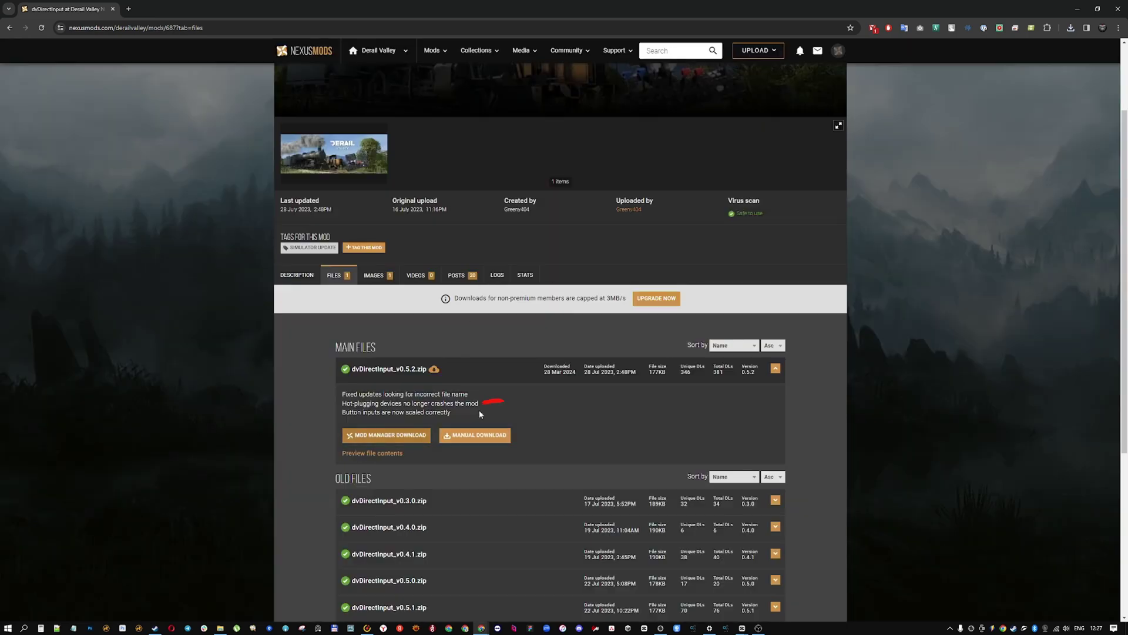
left_click(495, 434)
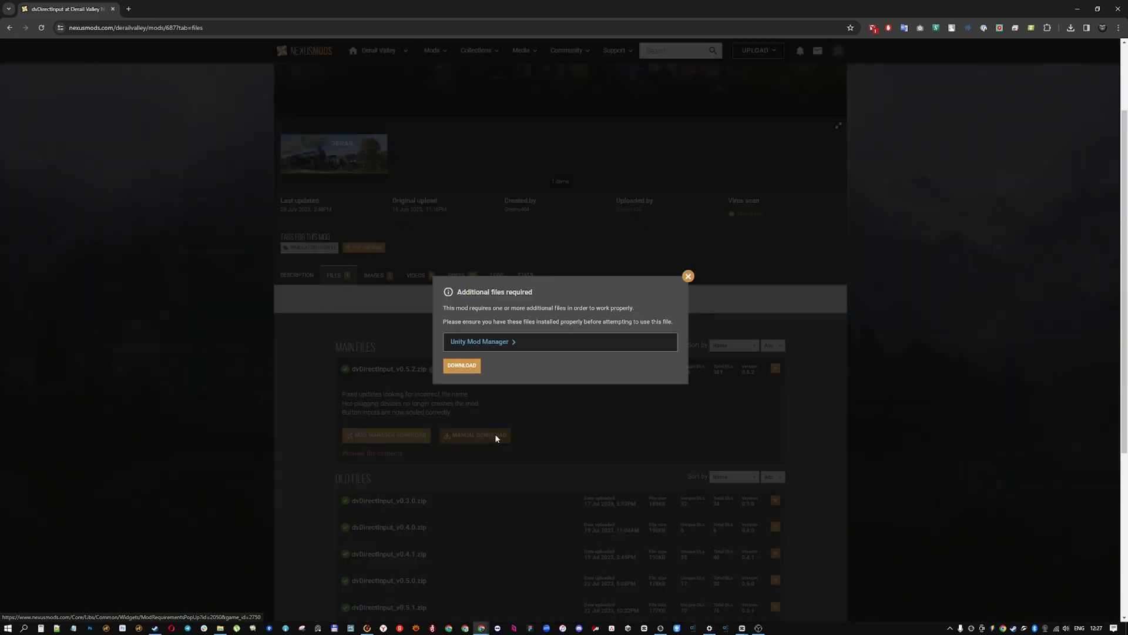
left_click(462, 366)
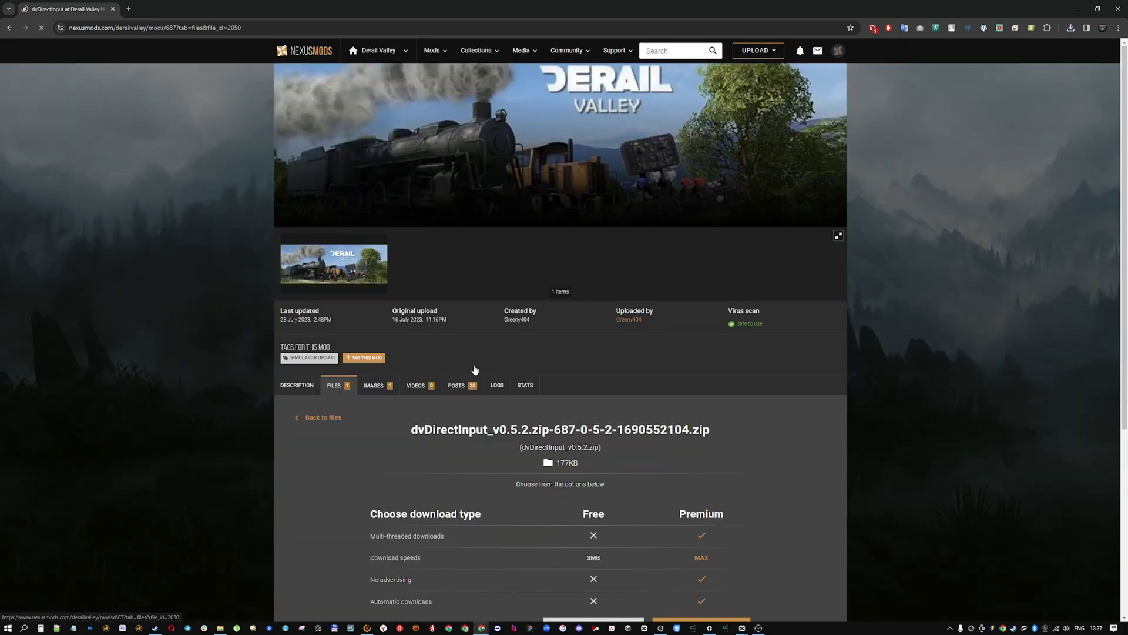
scroll(551, 379, "down", 5)
left_click(590, 346)
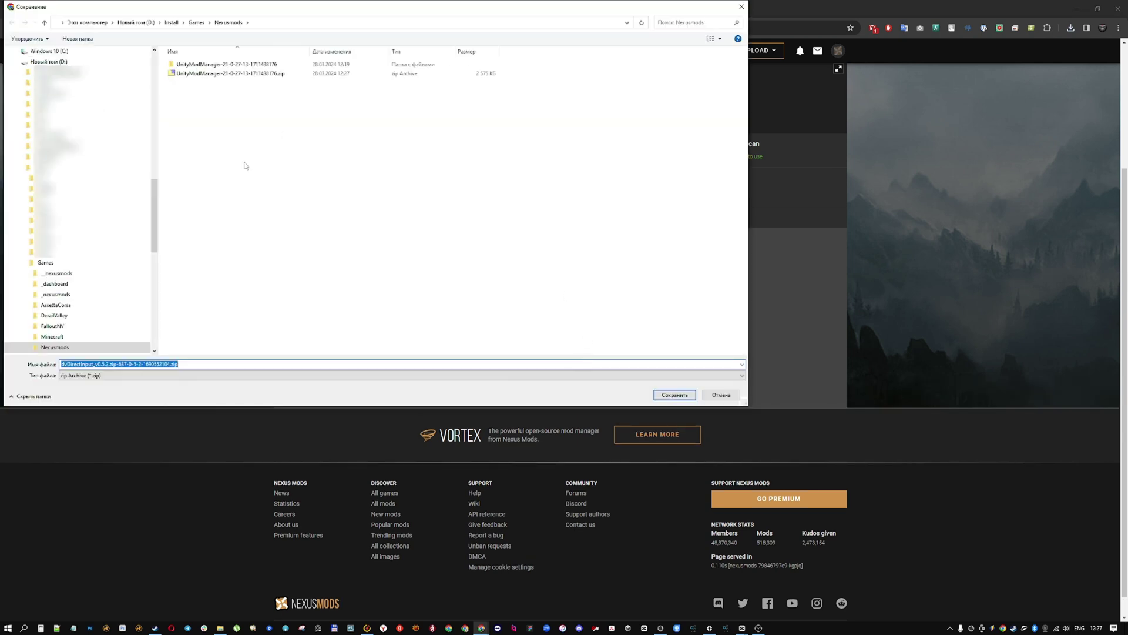
left_click(673, 392)
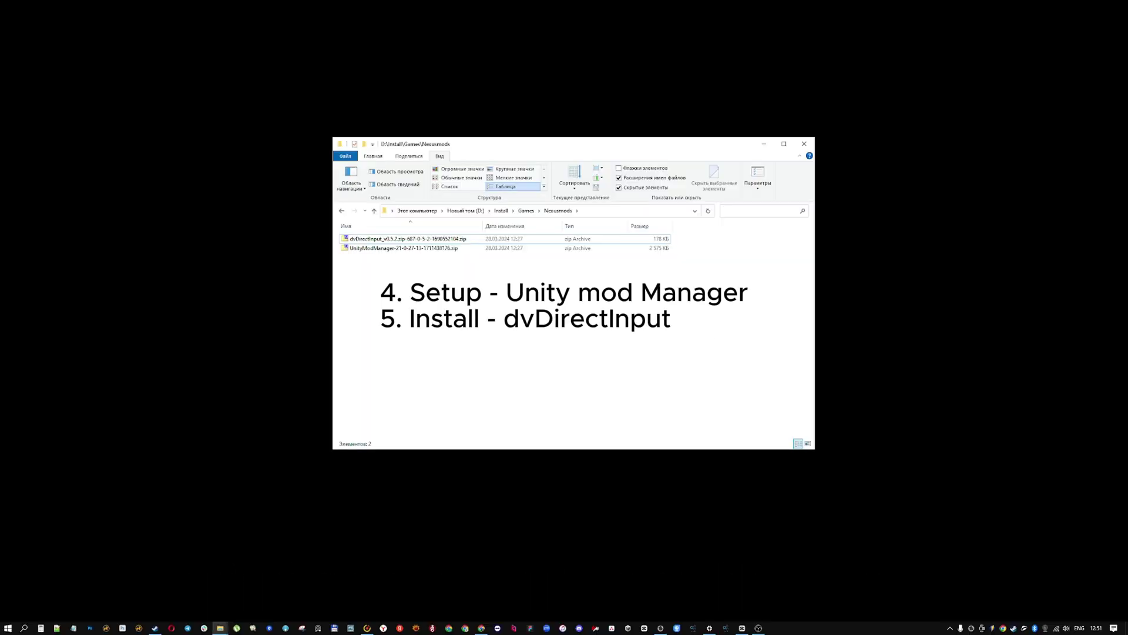
Extract the UnityModManager zip with 7-Zip into a folder named after the archive
right_click(377, 251)
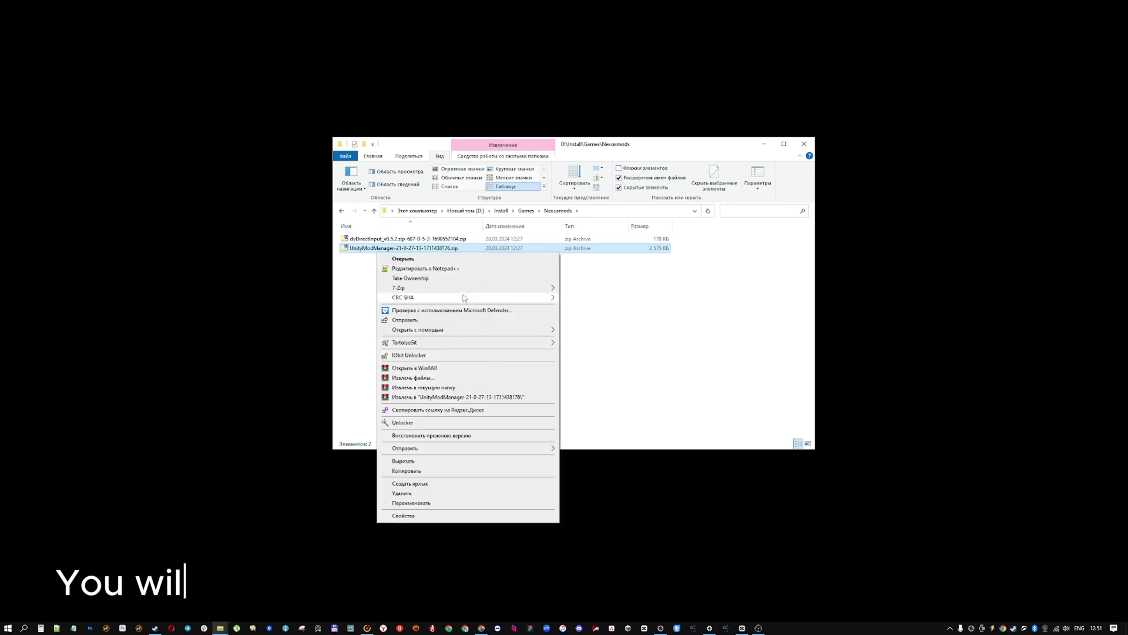
mouse_move(470, 292)
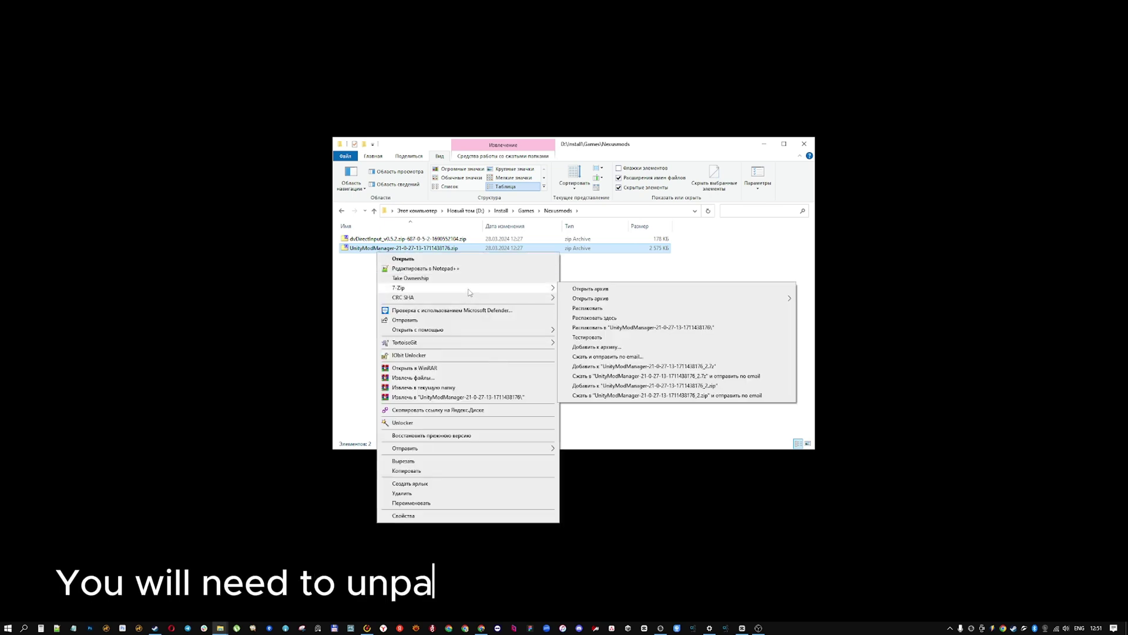
left_click(618, 329)
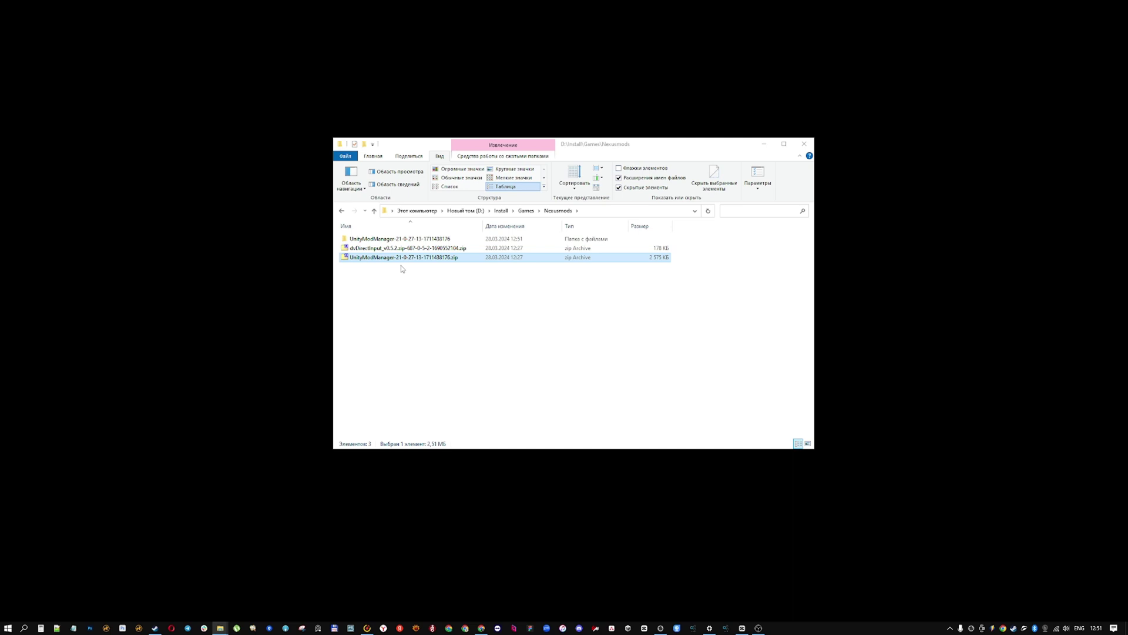
Run UnityModManager.exe from the UnityModManagerInstaller folder inside the extracted archive folder
double_click(388, 239)
double_click(397, 239)
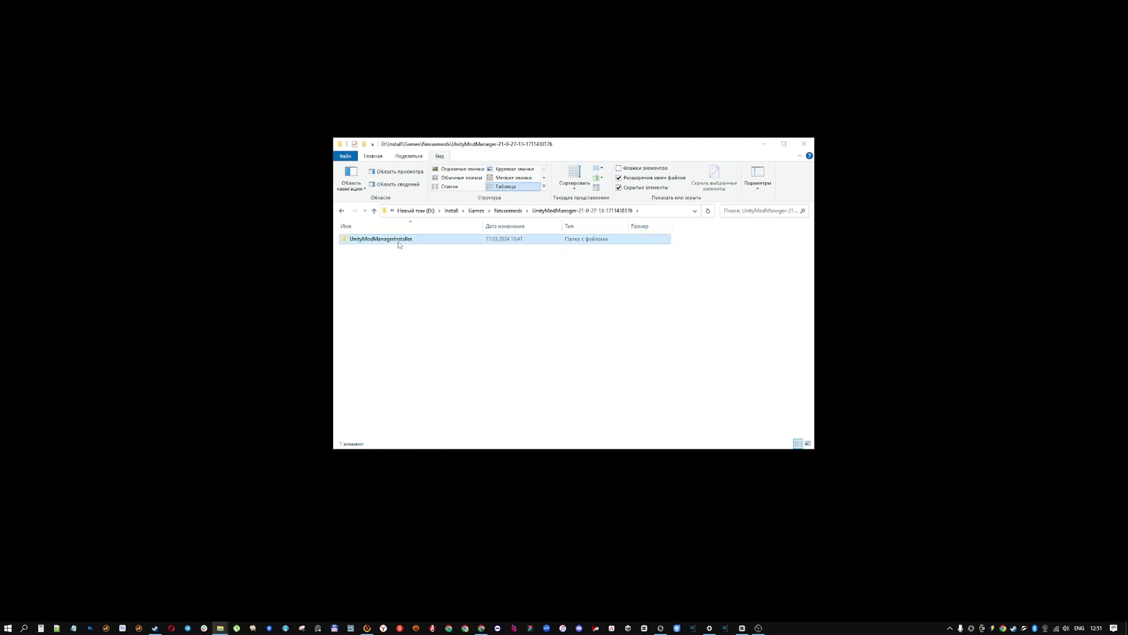
left_click(380, 342)
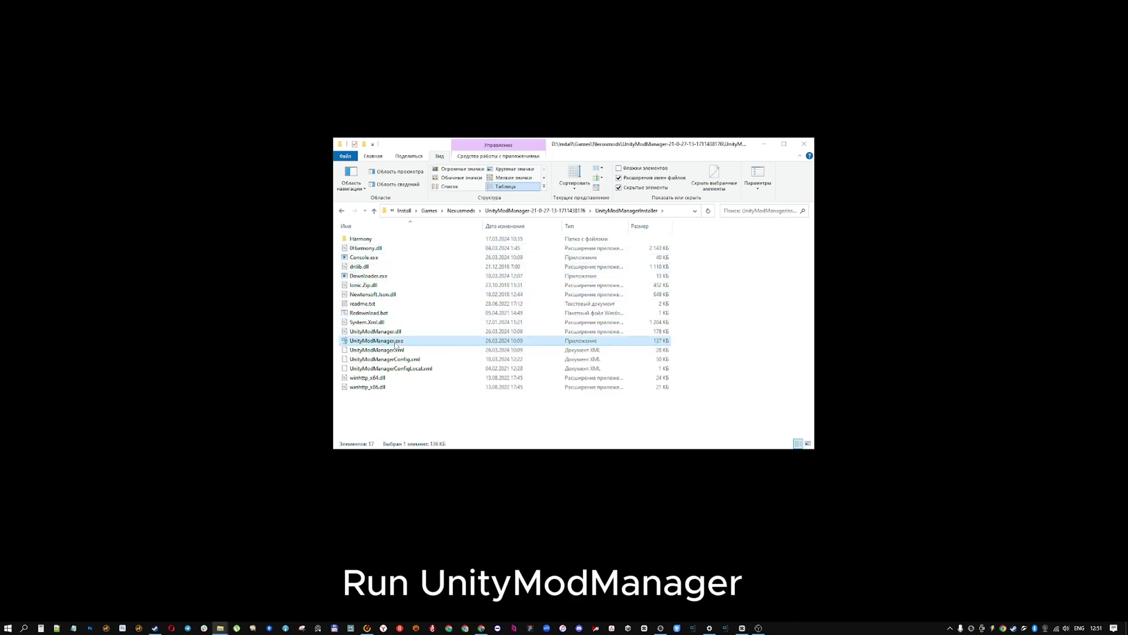
double_click(396, 345)
left_click(396, 346)
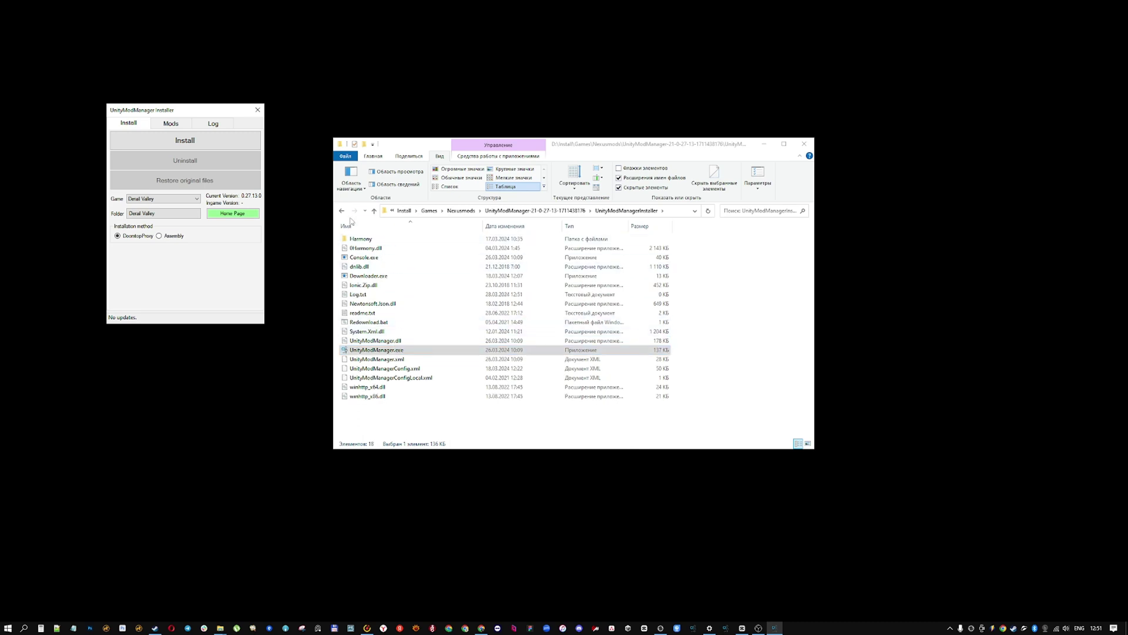
Go back up to the Nexusmods folder that holds the downloaded archives
key("BackSpace")
key("BackSpace")
left_click(408, 303)
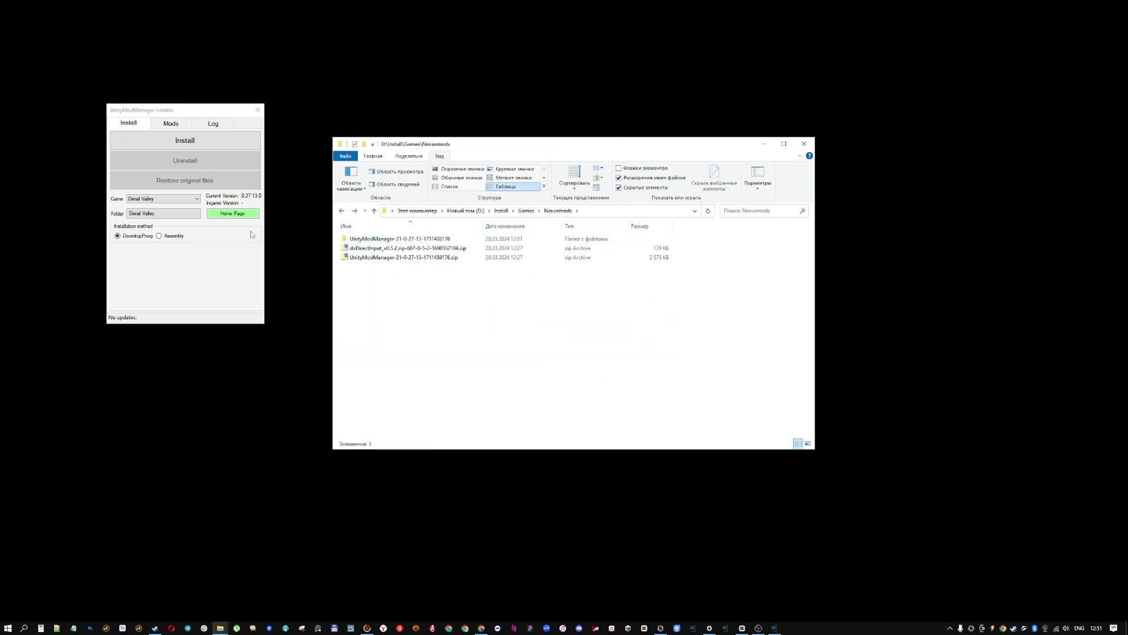
Select Derail Valley as the game in the UnityModManager installer's install settings
left_click(171, 122)
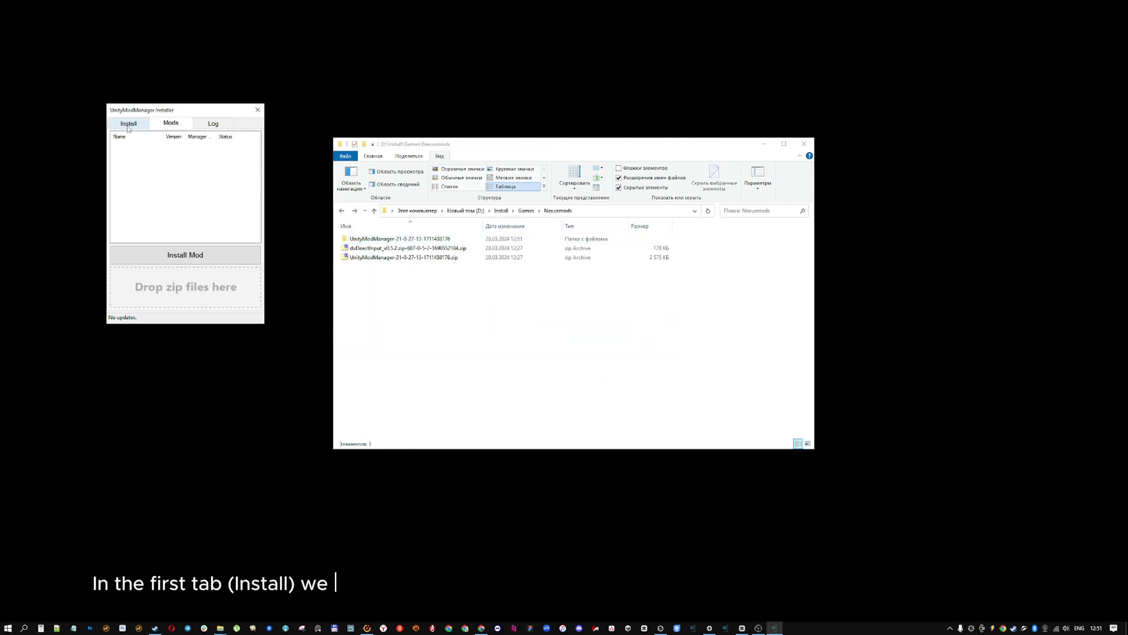
left_click(128, 125)
left_click(148, 198)
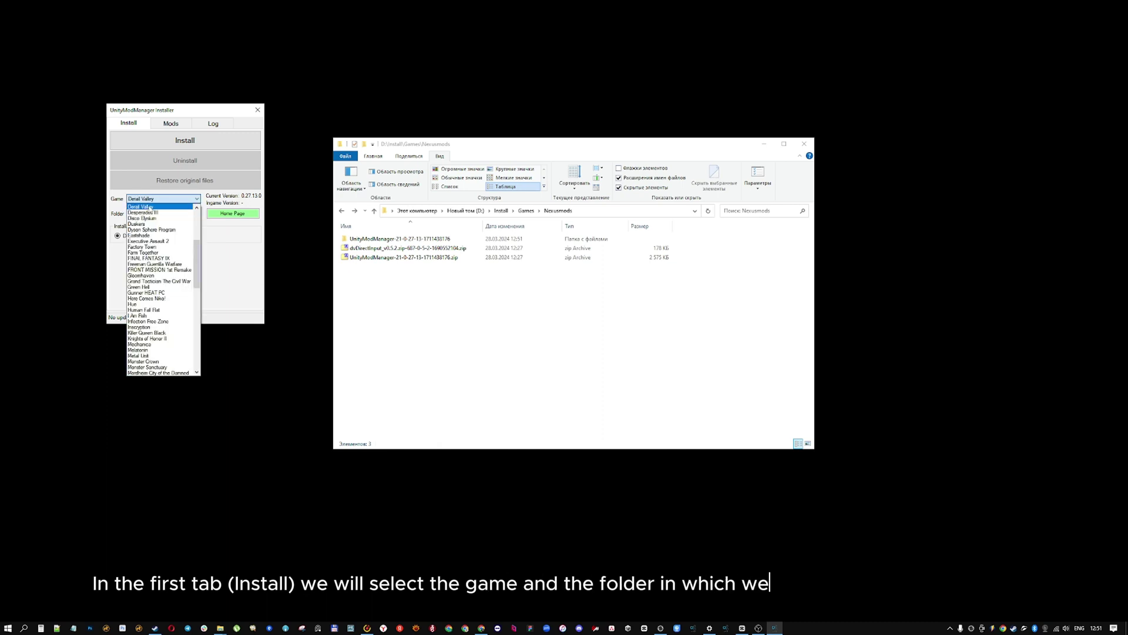
left_click(150, 207)
Set the game path to the Derail Valley folder inside Steam's steamapps\common directory
left_click(194, 215)
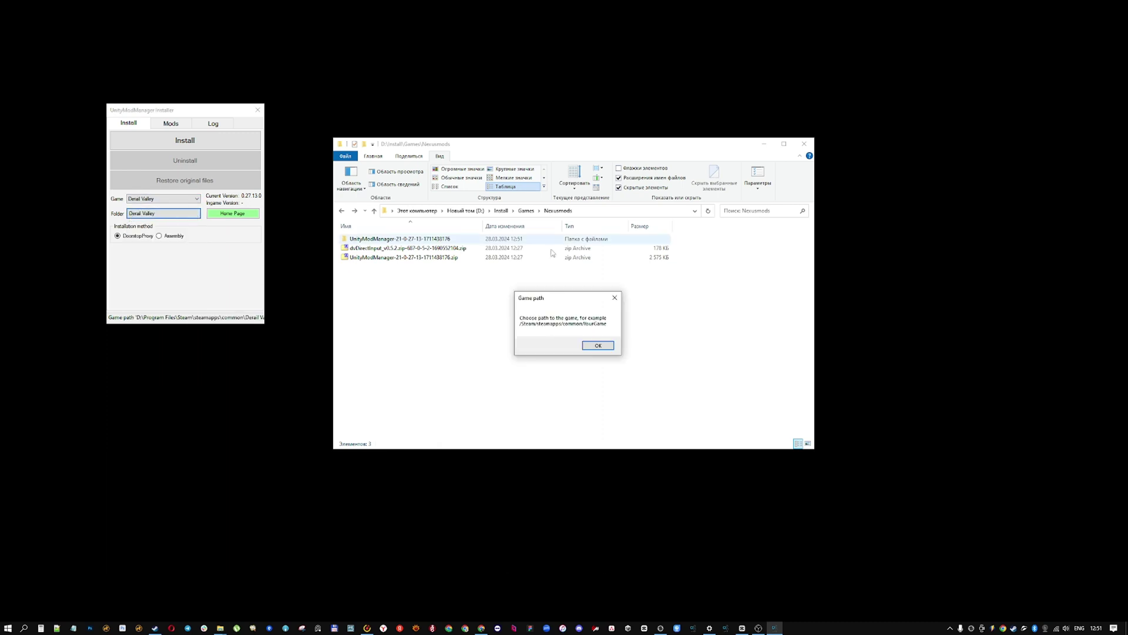
left_click(597, 346)
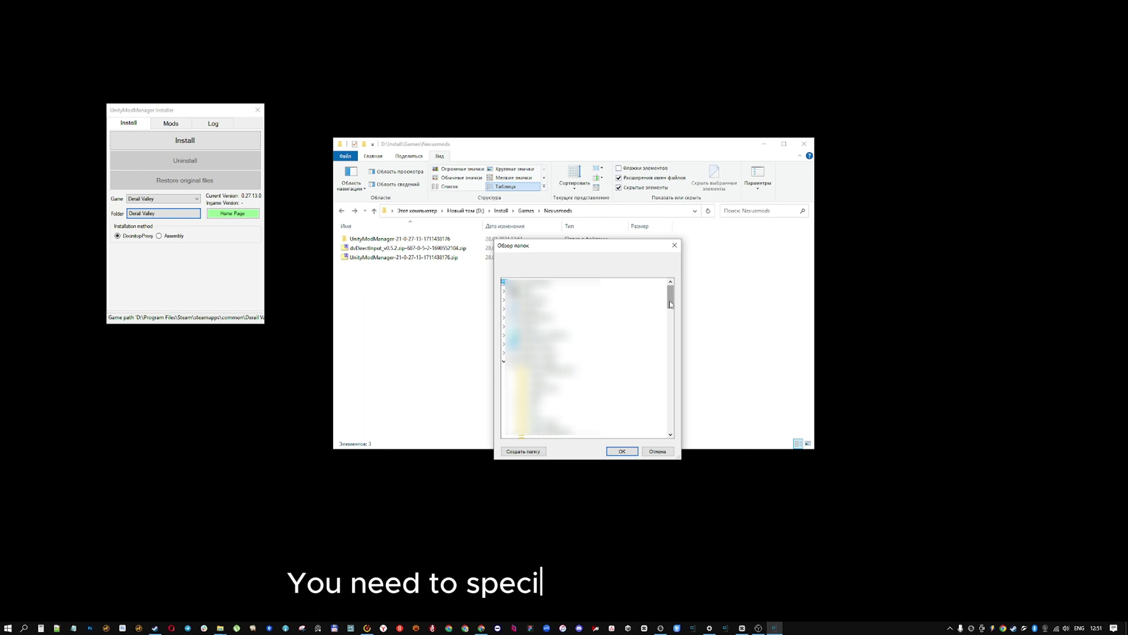
left_click_drag(670, 297, 668, 346)
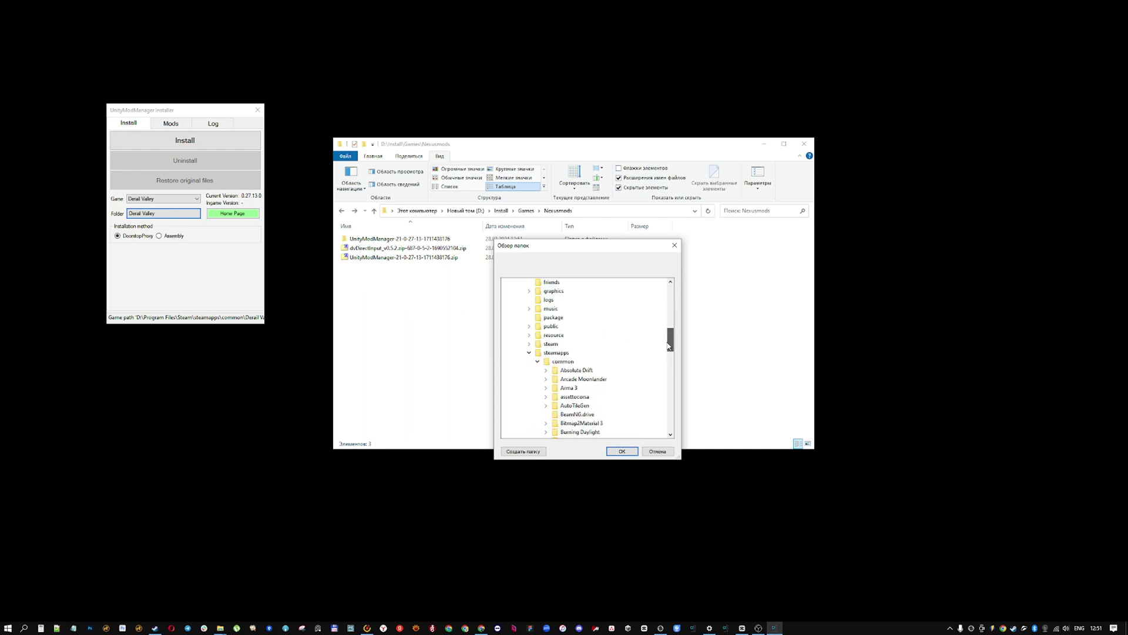
left_click_drag(682, 459, 717, 600)
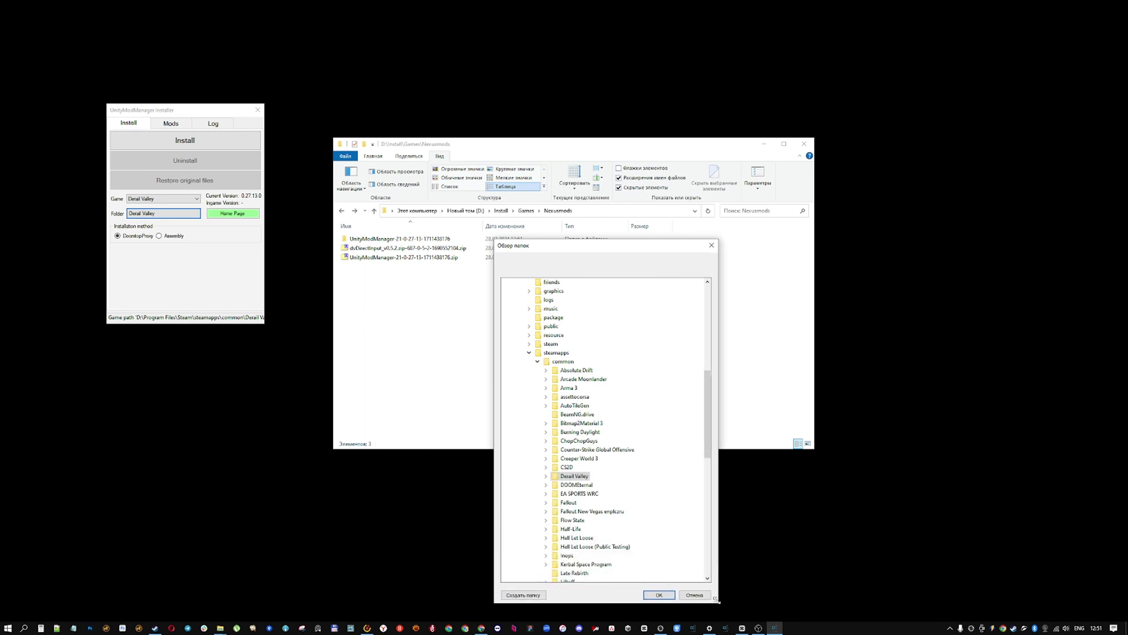
left_click_drag(707, 435, 709, 413)
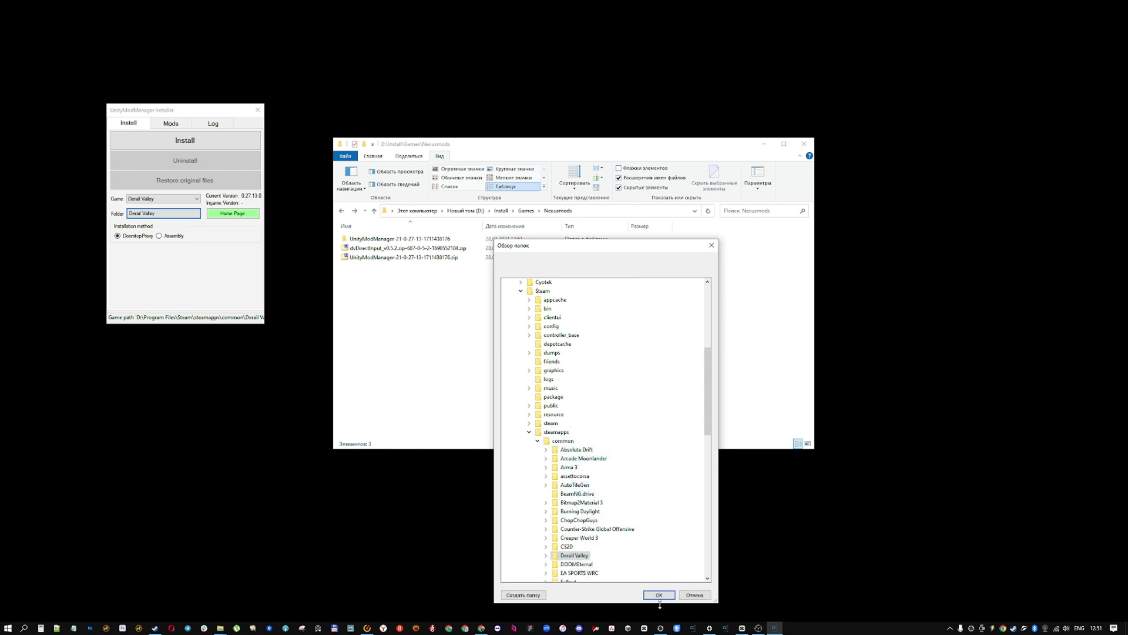
left_click(658, 600)
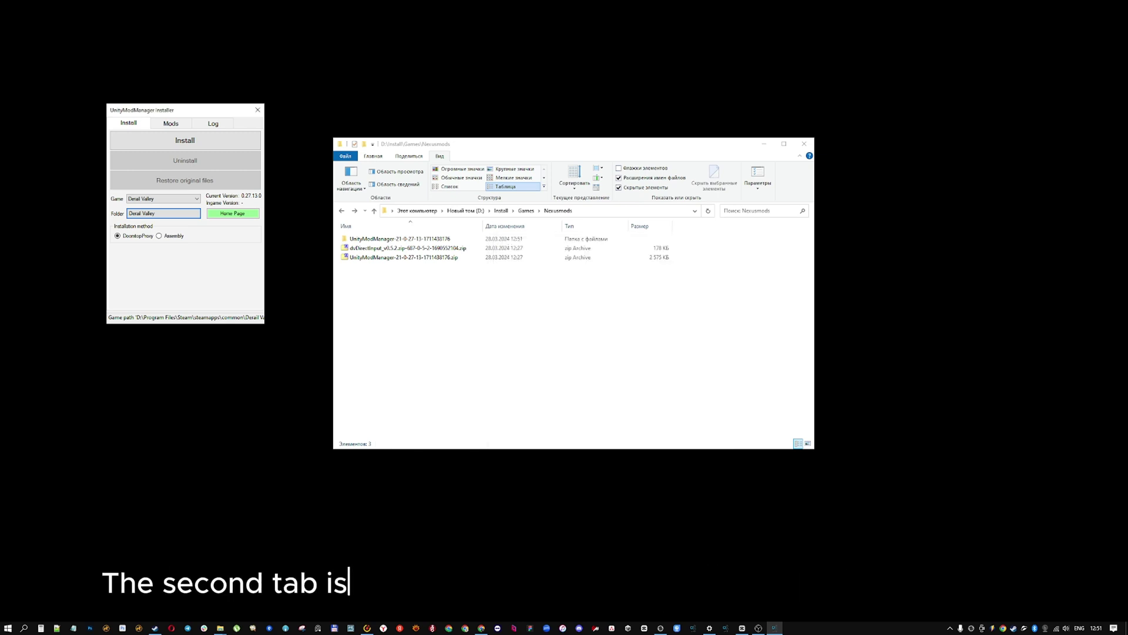
Install the dvDirectInput_v0.5.2 zip archive as a mod by dropping it from the Nexusmods folder into the installer
left_click(170, 123)
left_click_drag(388, 250, 165, 288)
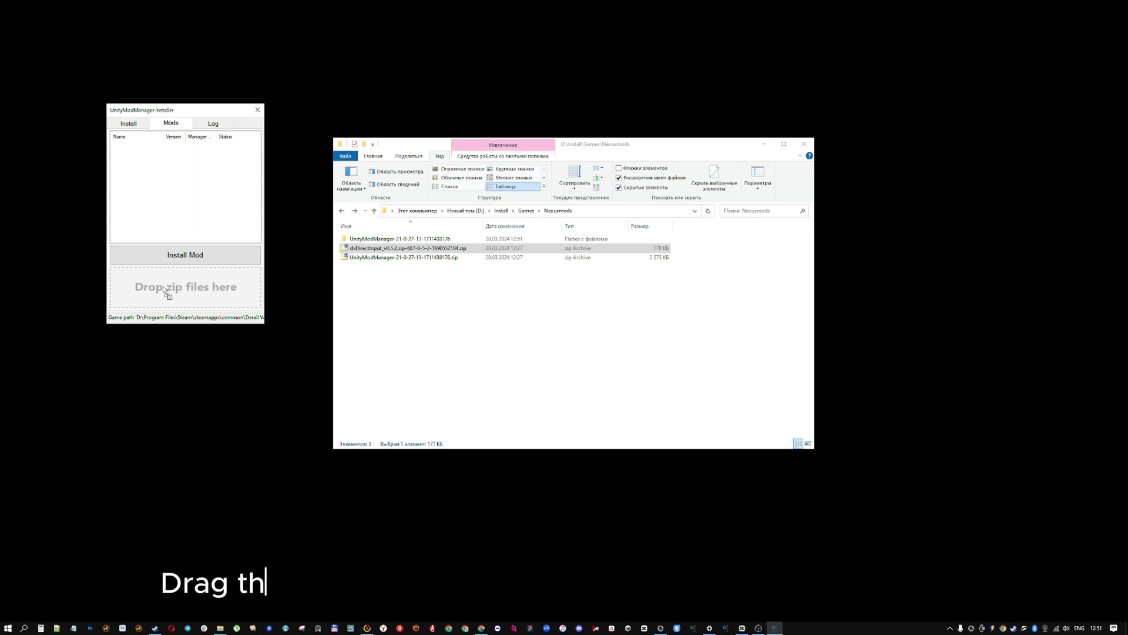
left_click(181, 258)
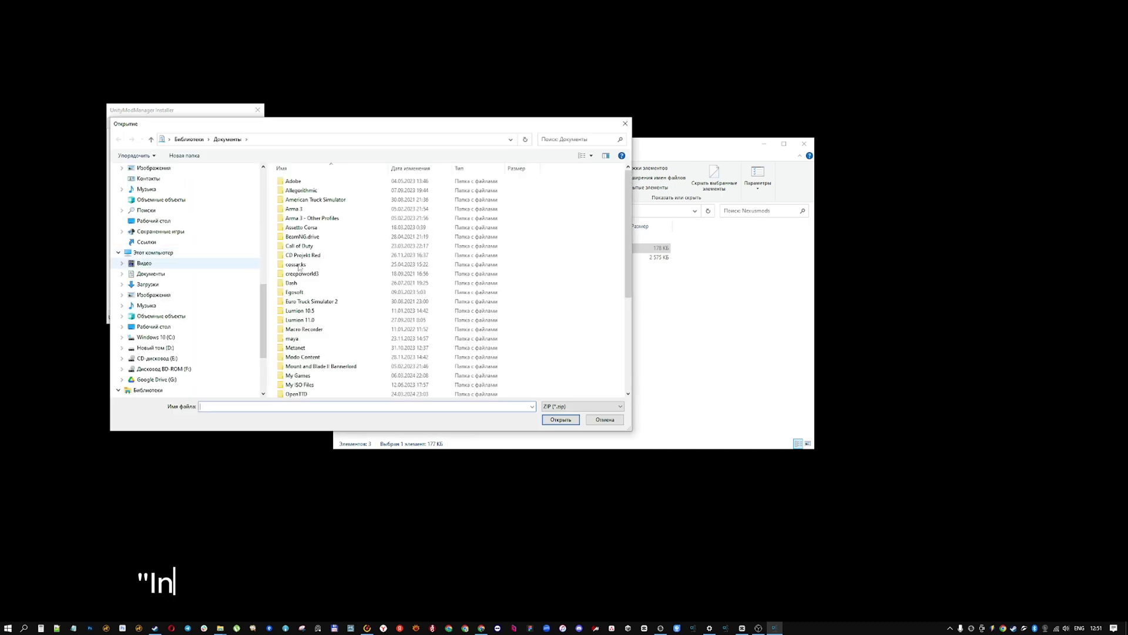
left_click(604, 420)
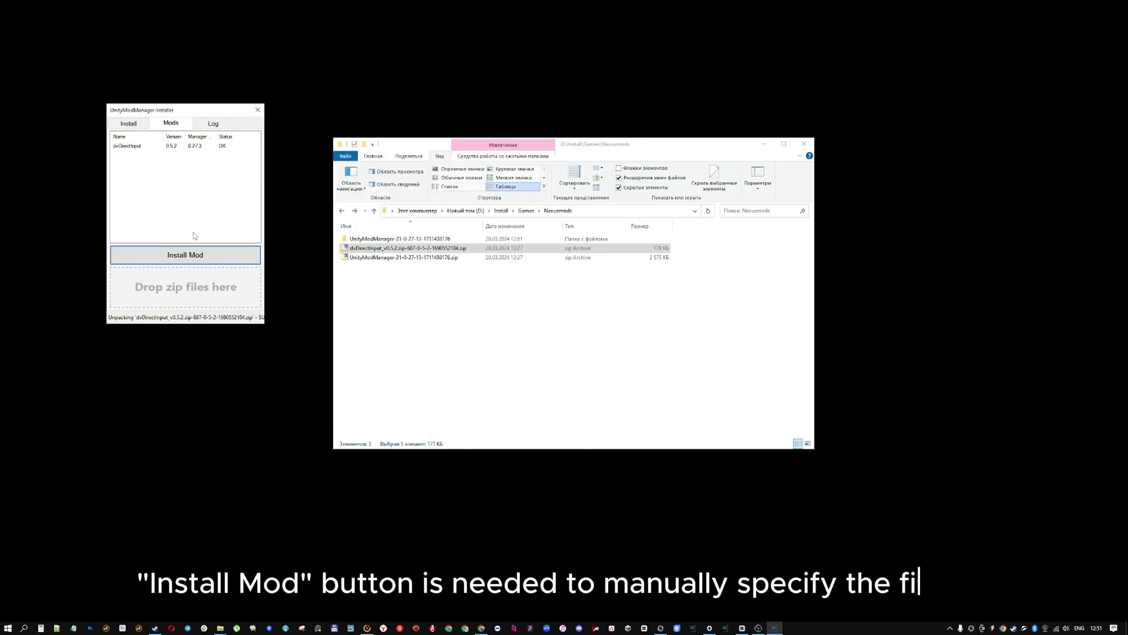
Install Unity Mod Manager into Derail Valley with the DoorstopProxy method
left_click(130, 123)
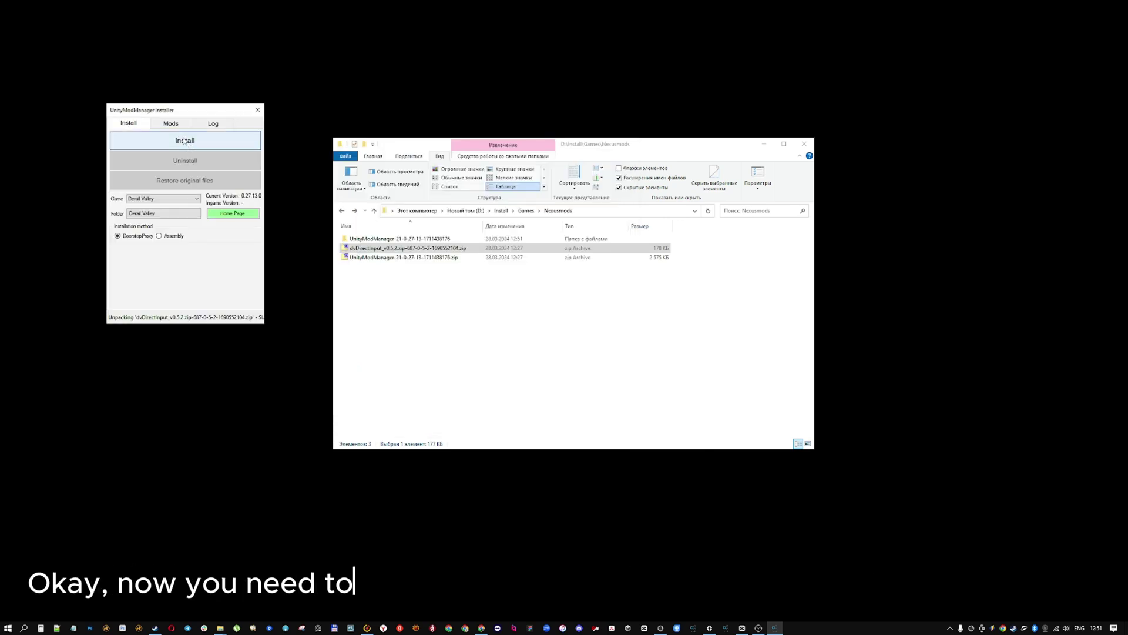
left_click(164, 122)
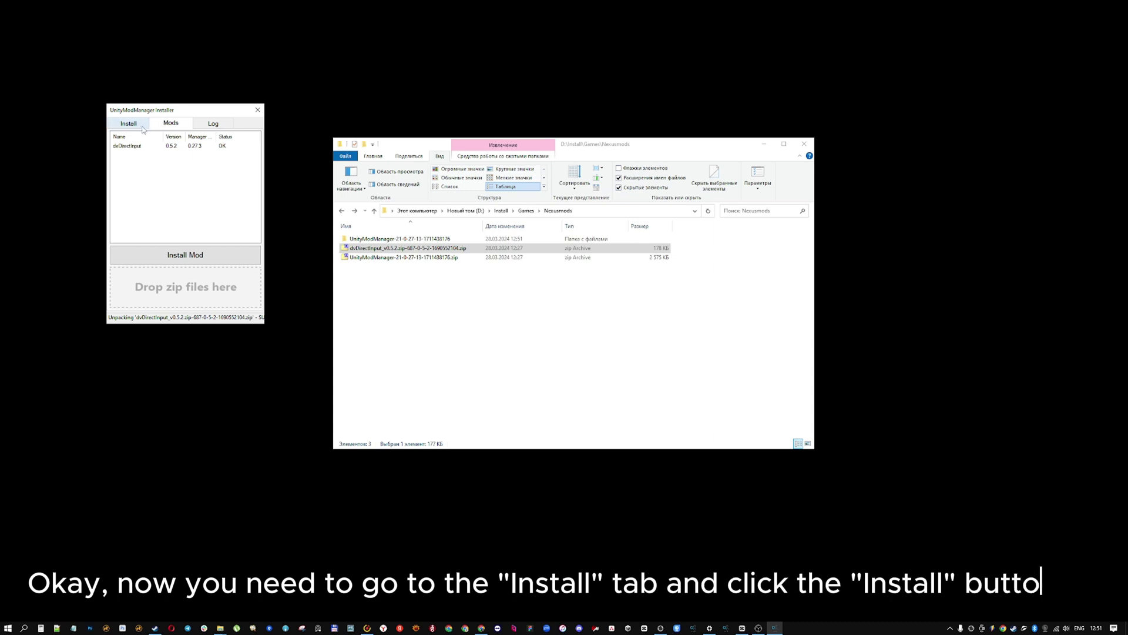
left_click(142, 125)
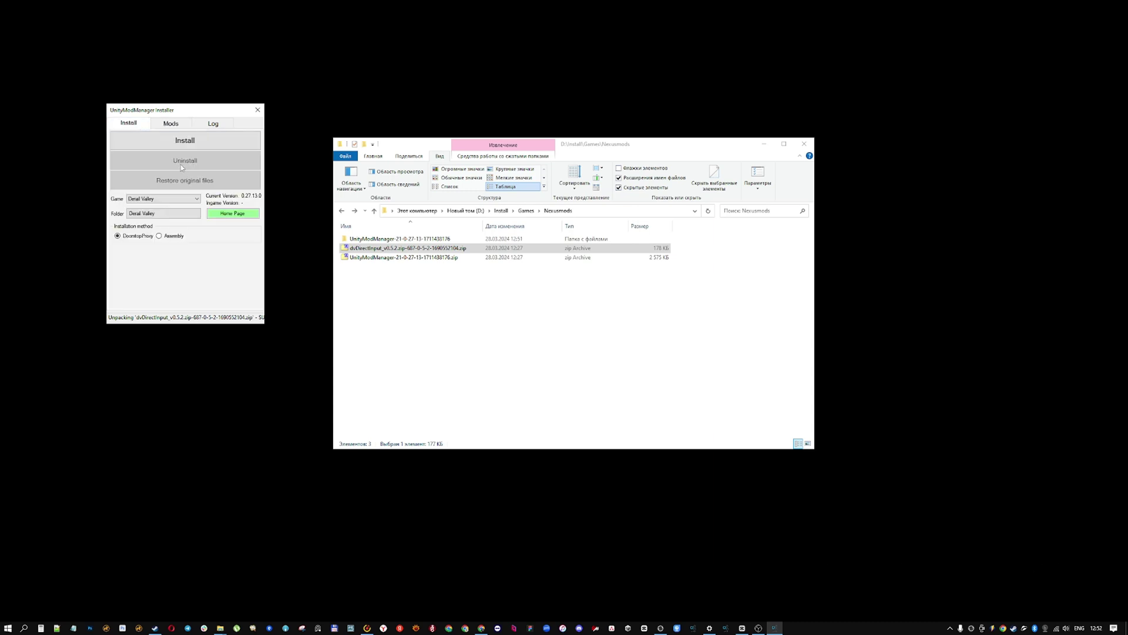
left_click(223, 140)
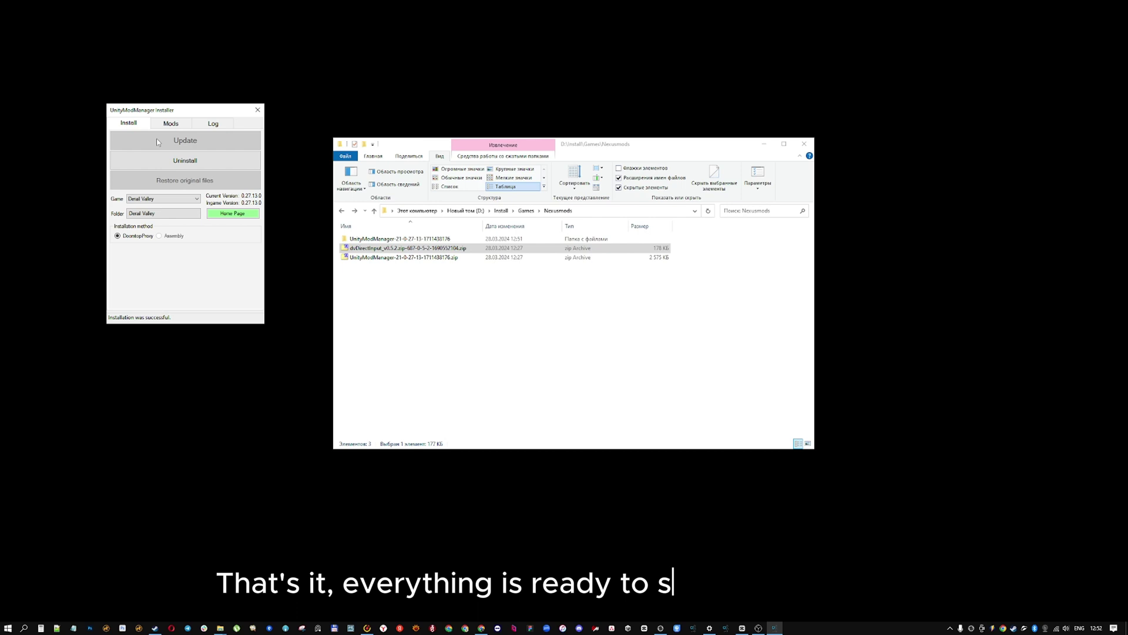
Check the dvDirectInput entry in the installer's mod list, widening the manager version column to read it
left_click(171, 123)
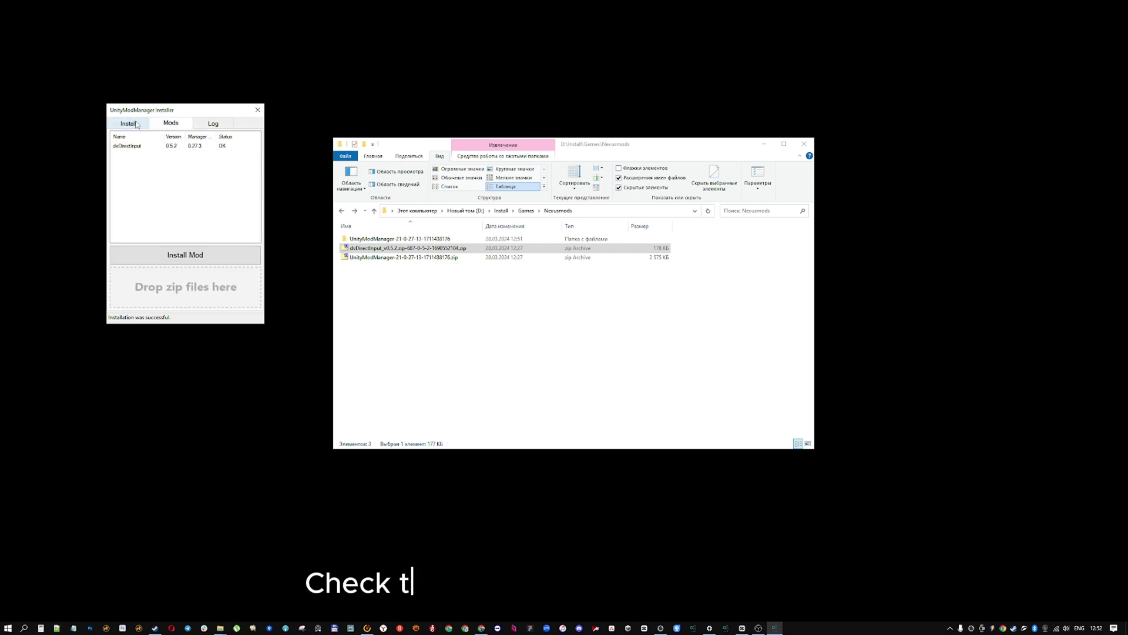
left_click(230, 146)
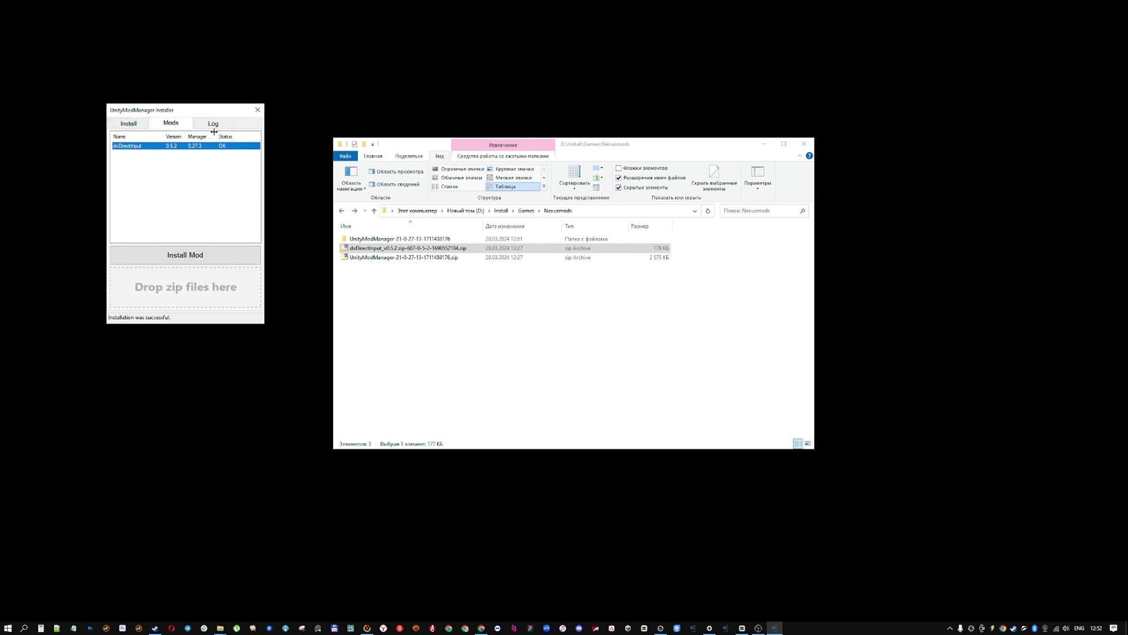
left_click_drag(218, 137, 231, 138)
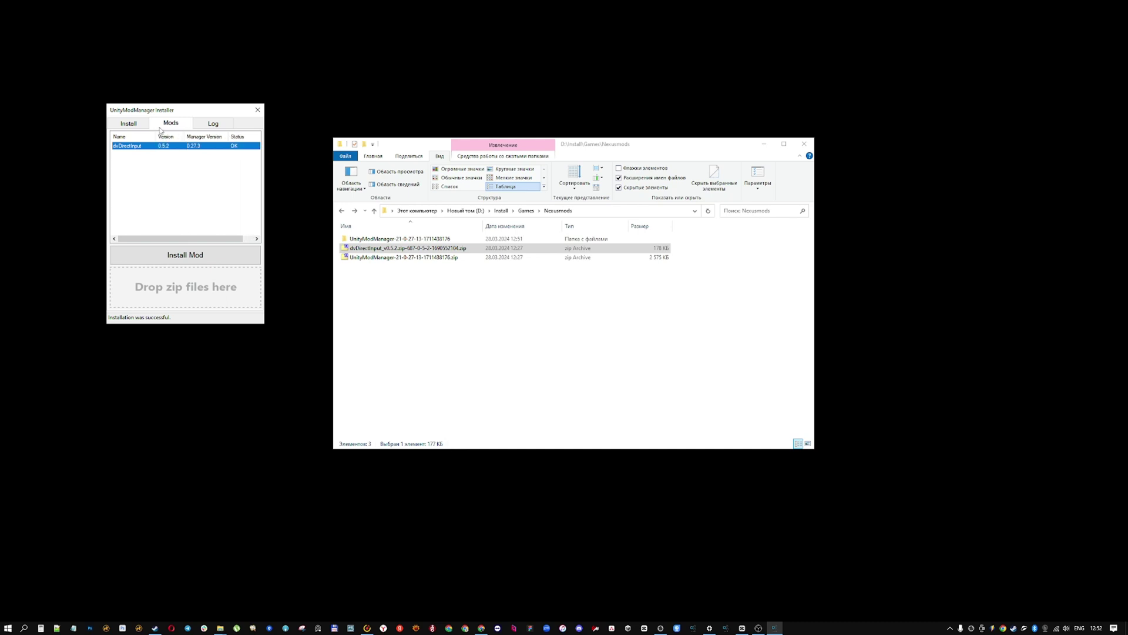
left_click(129, 124)
left_click(209, 125)
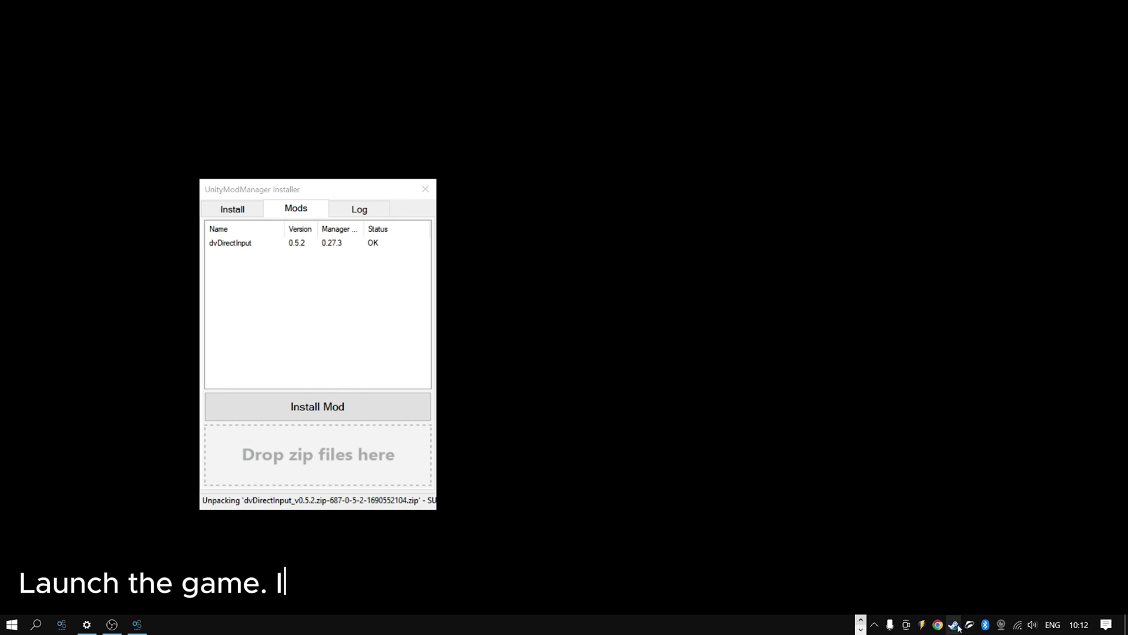
Launch Derail Valley from Steam in the Non-VR version
right_click(953, 625)
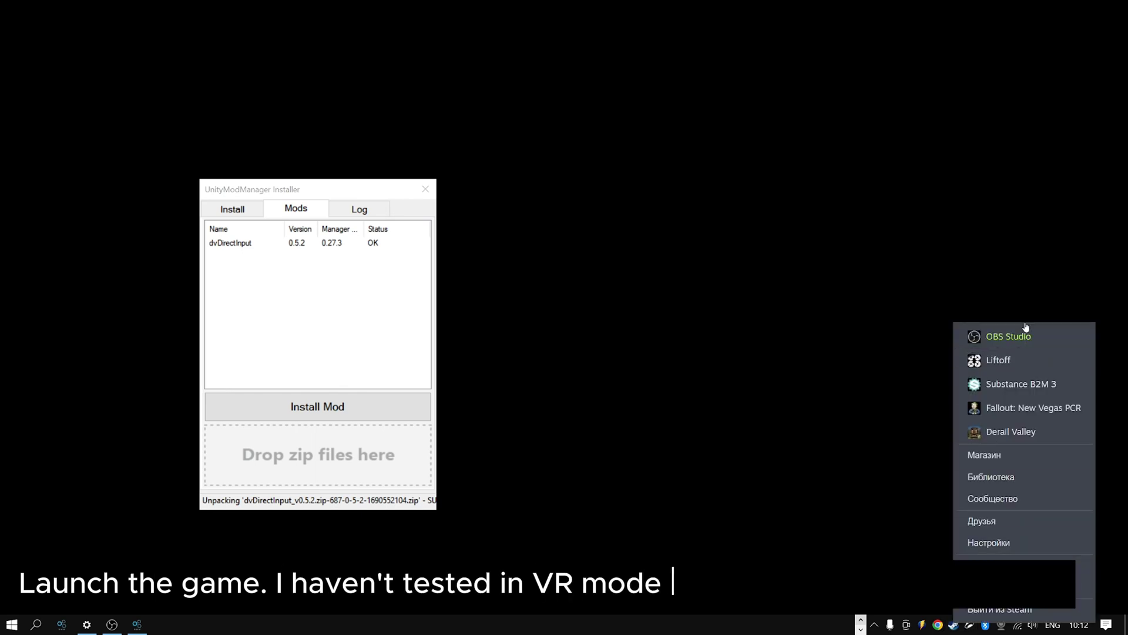
left_click(1016, 431)
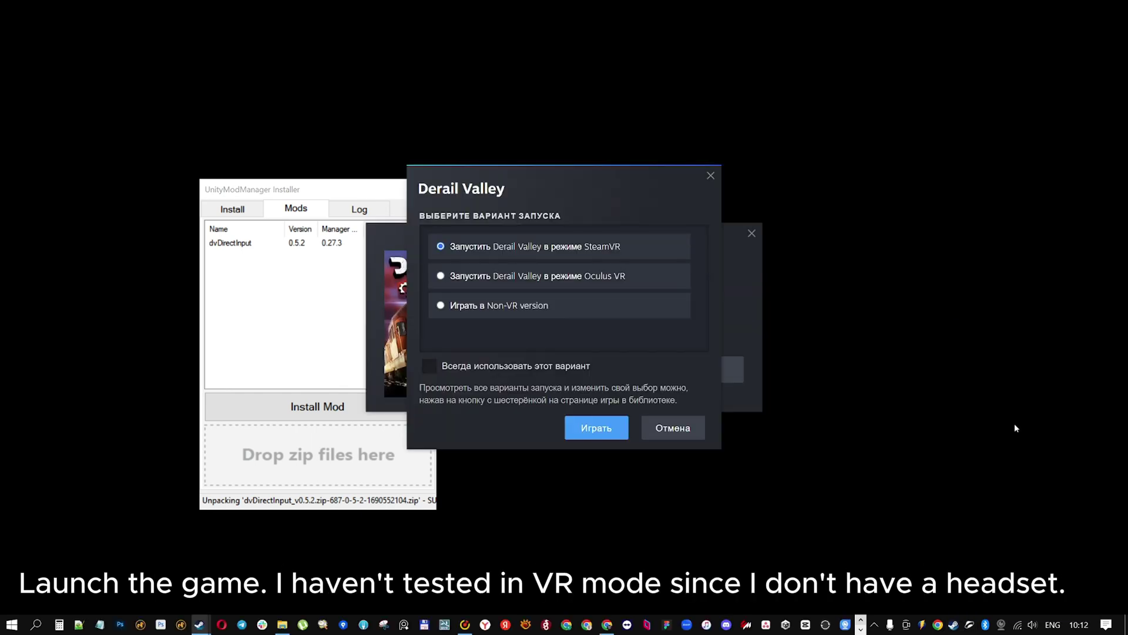
left_click(482, 307)
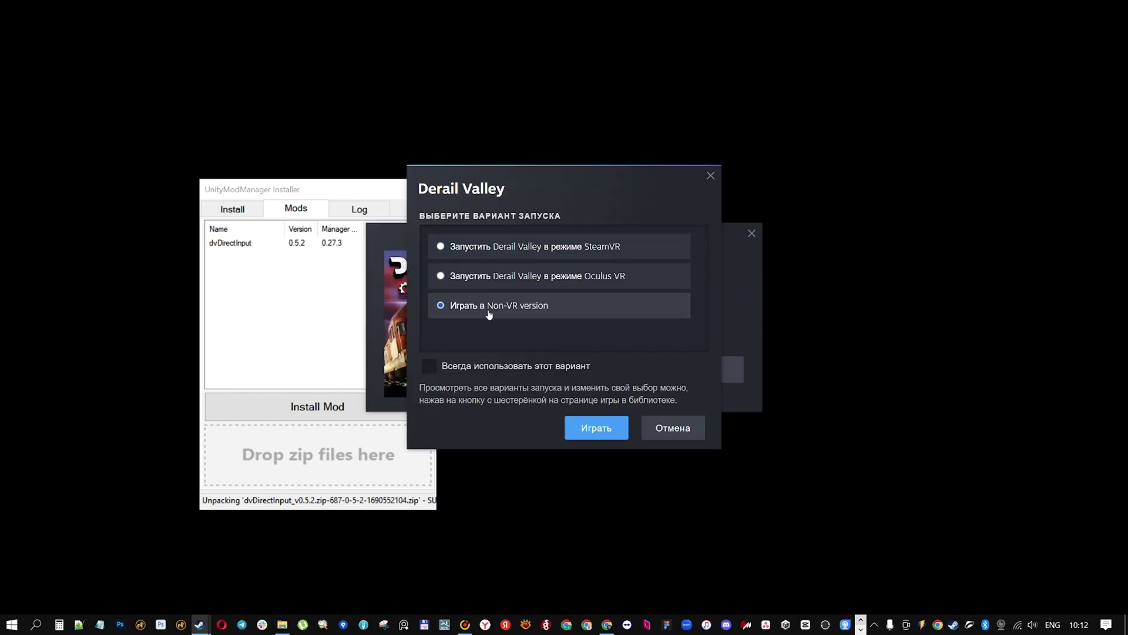
left_click(609, 436)
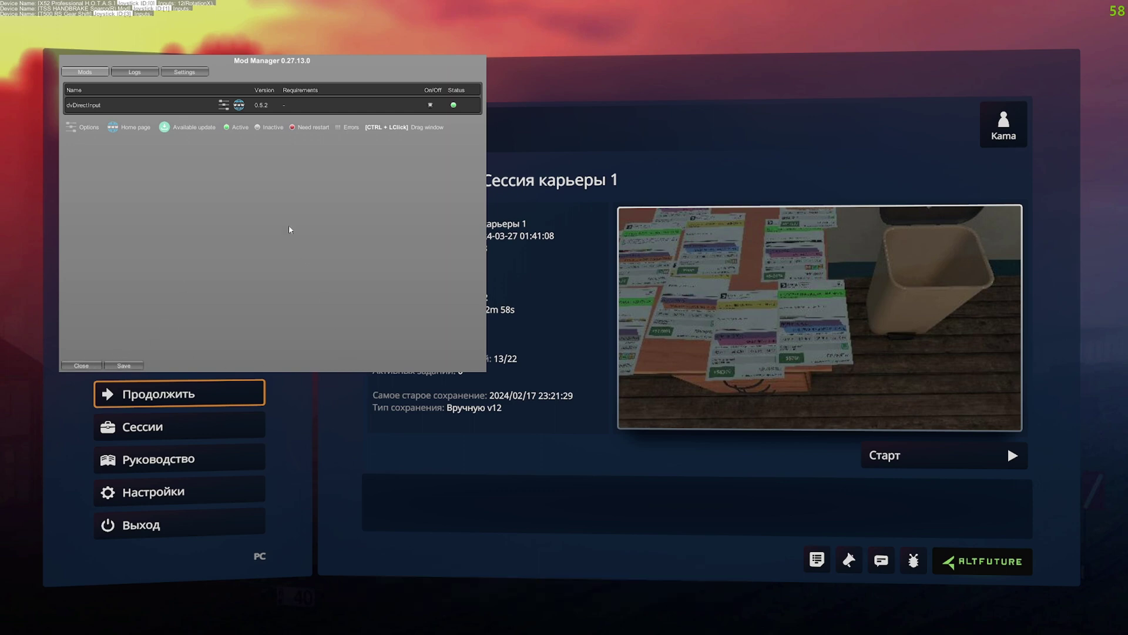
Look through the in-game Mod Manager's logs, settings and dvDirectInput control options, and close its window
left_click(135, 72)
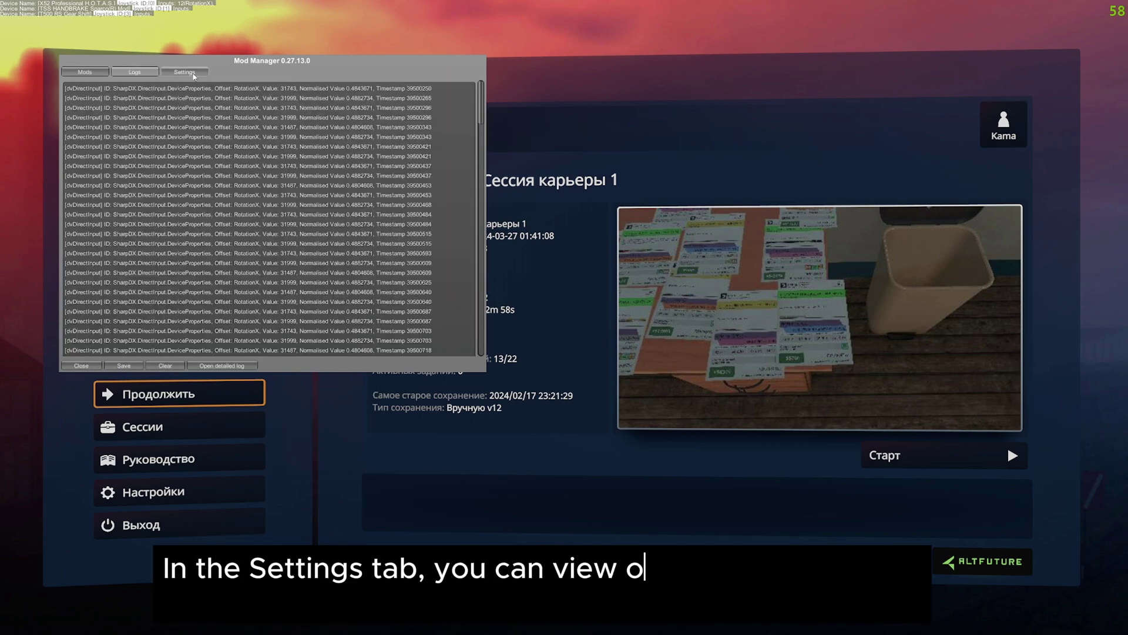
left_click(188, 72)
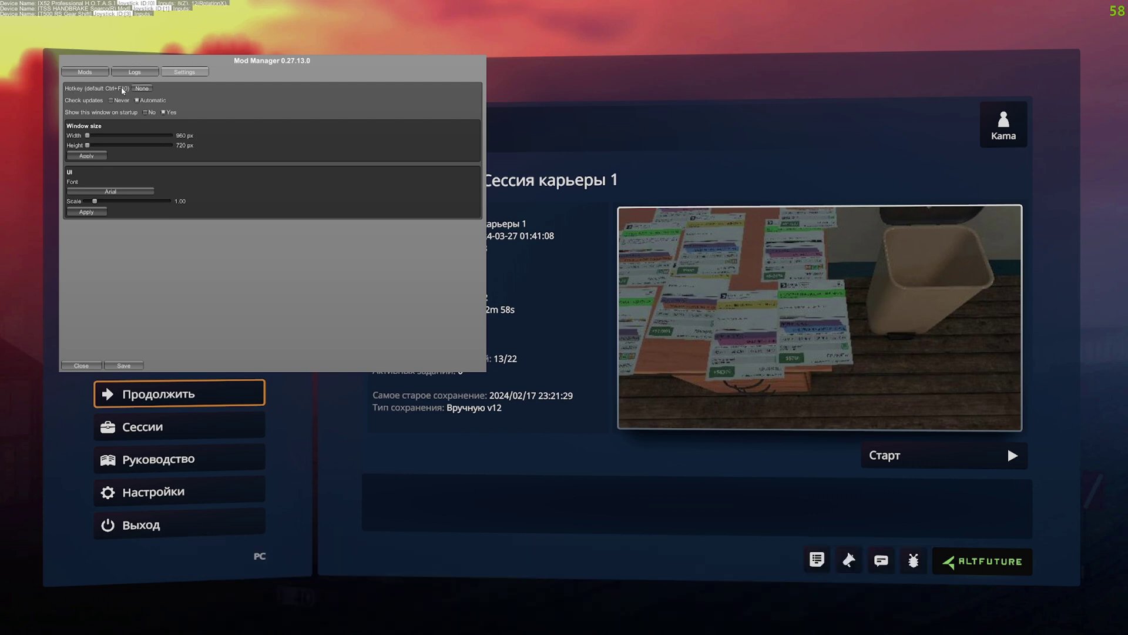
left_click(95, 73)
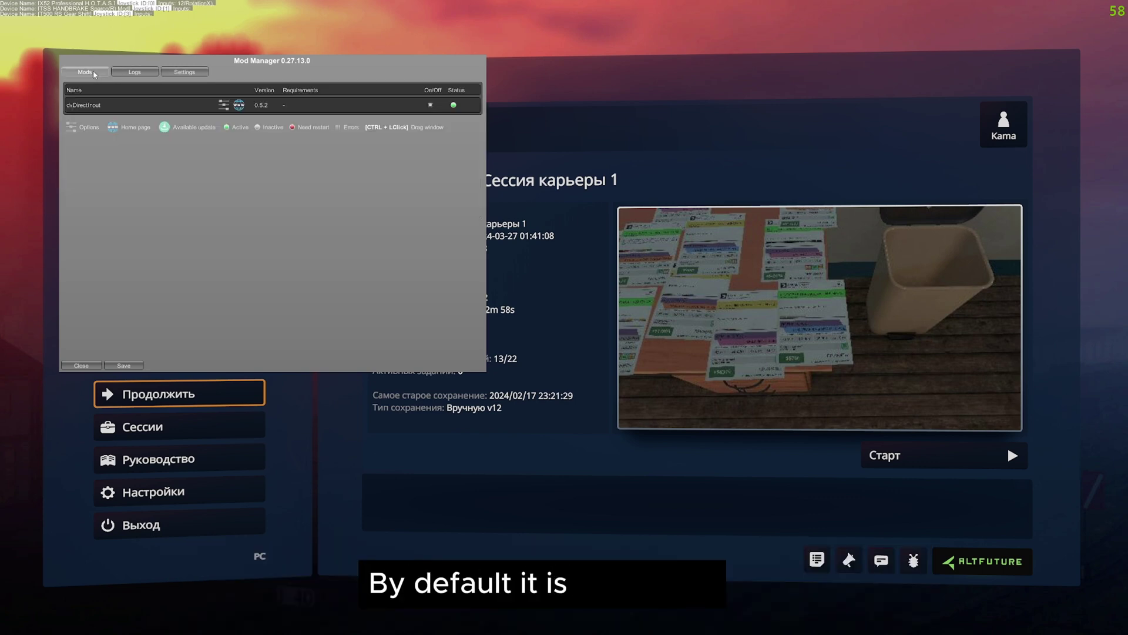
left_click(107, 110)
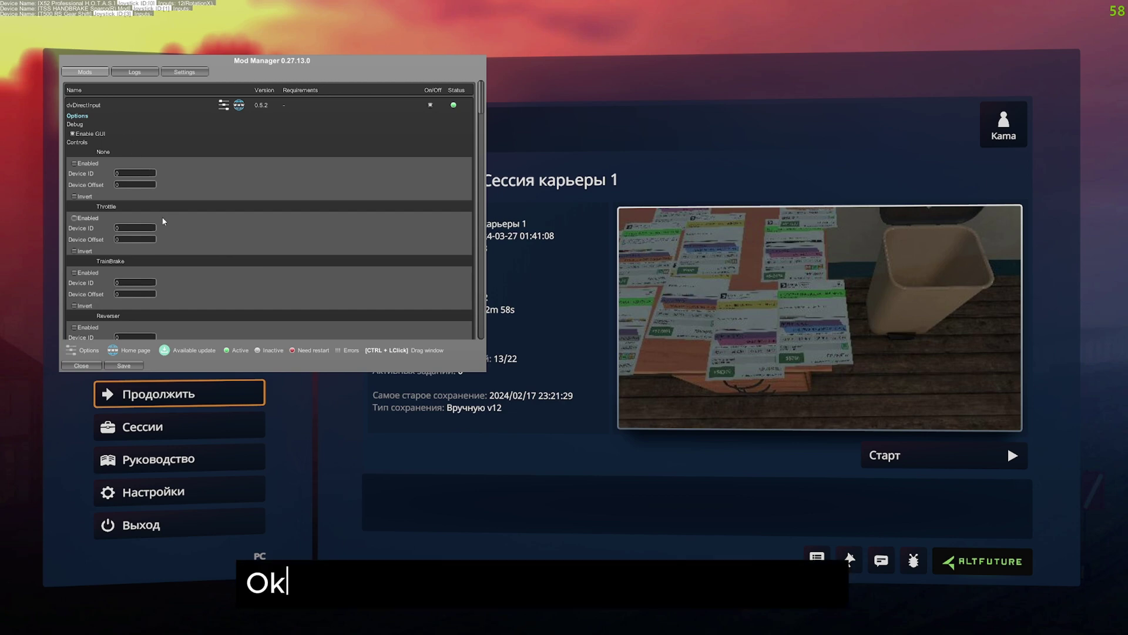
scroll(169, 245, "down", 2)
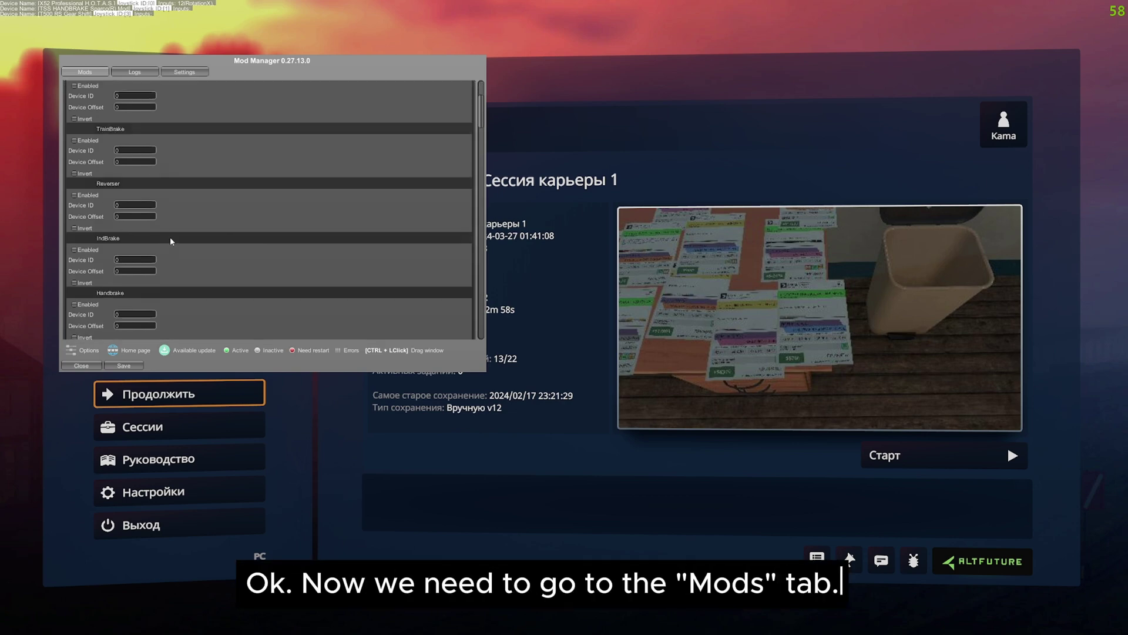
scroll(171, 241, "down", 5)
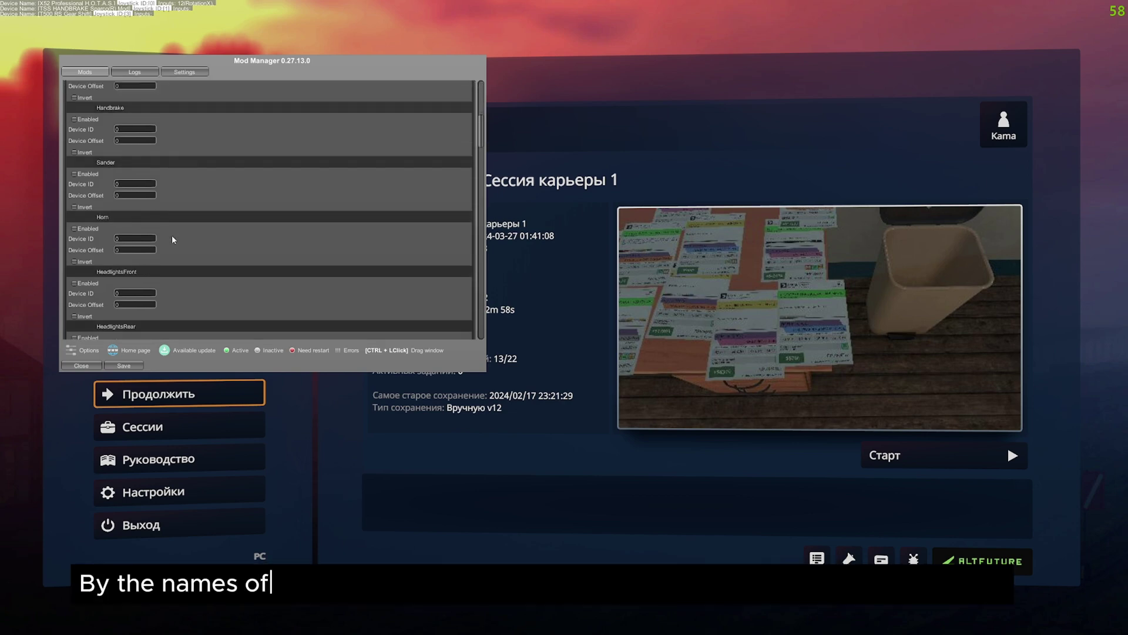
scroll(171, 240, "up", 8)
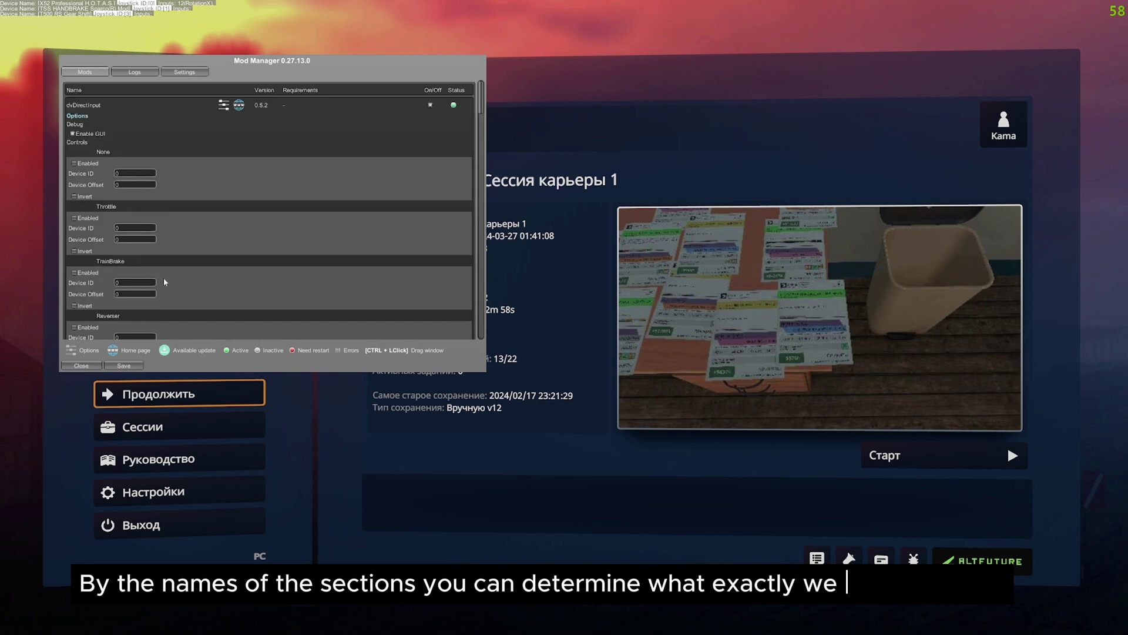
left_click(82, 366)
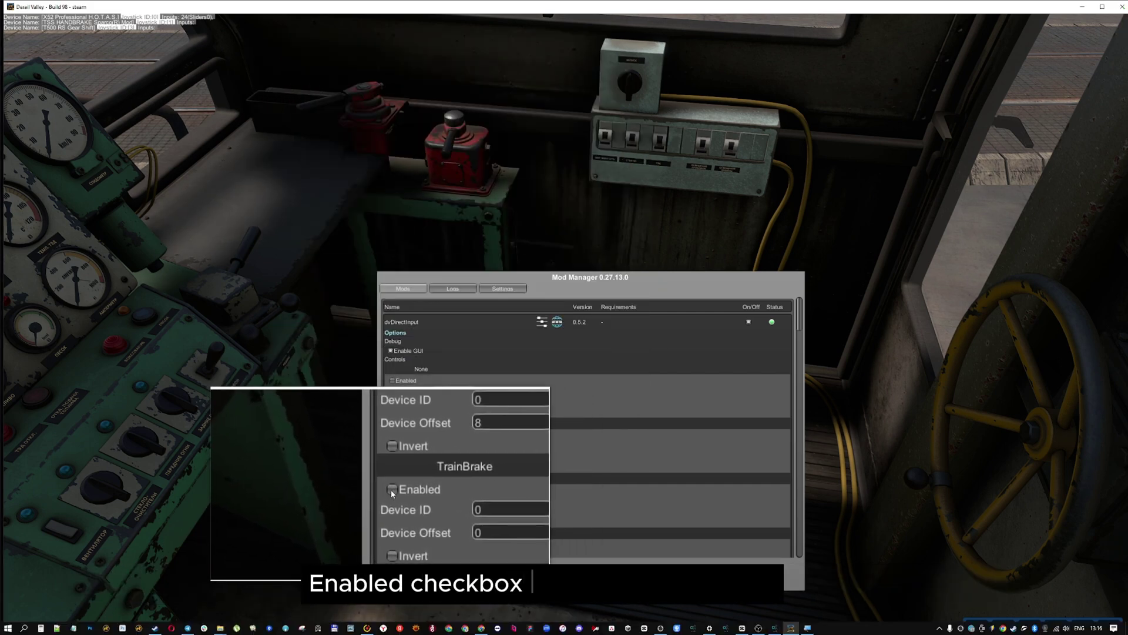
Enable the TrainBrake control in the dvDirectInput options and set its Device Offset to 24
left_click(393, 490)
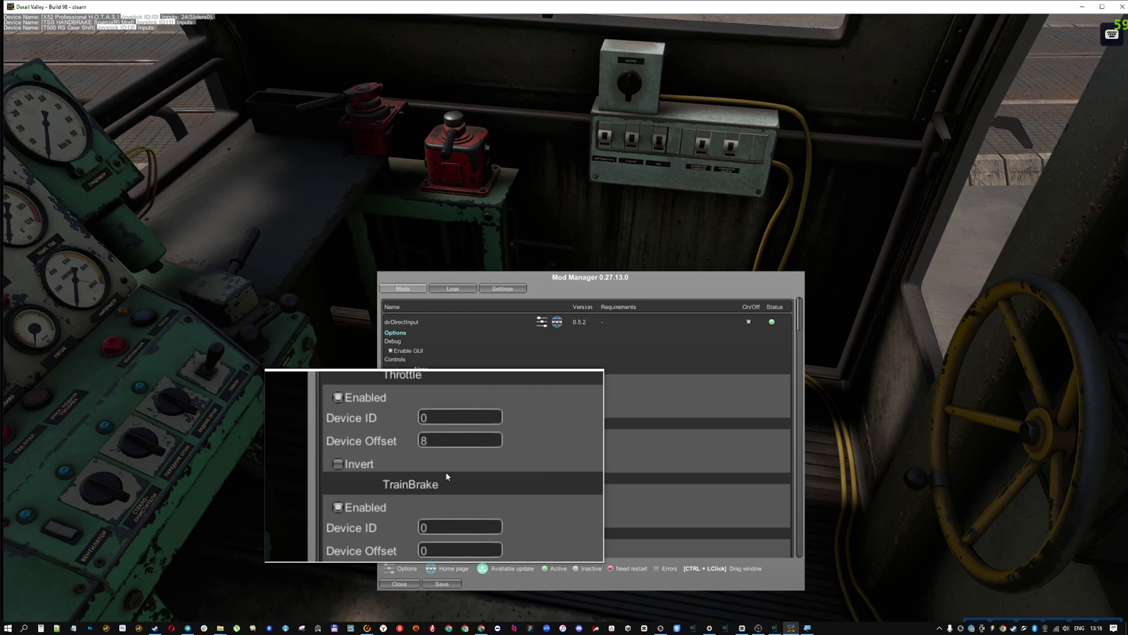
left_click(438, 458)
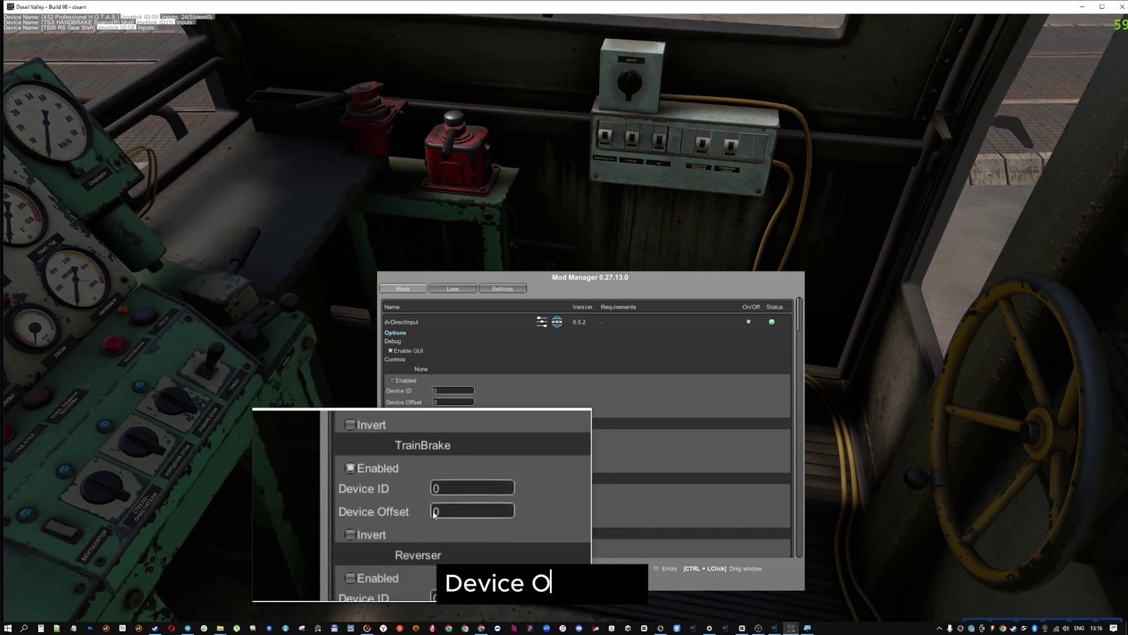
type("24")
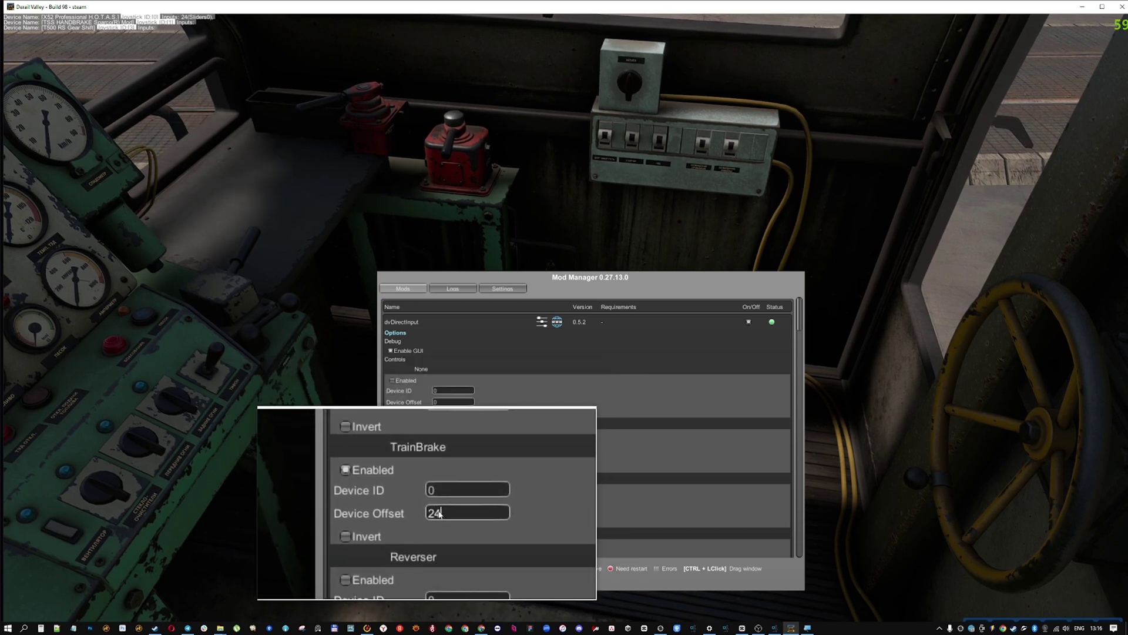
key("Delete")
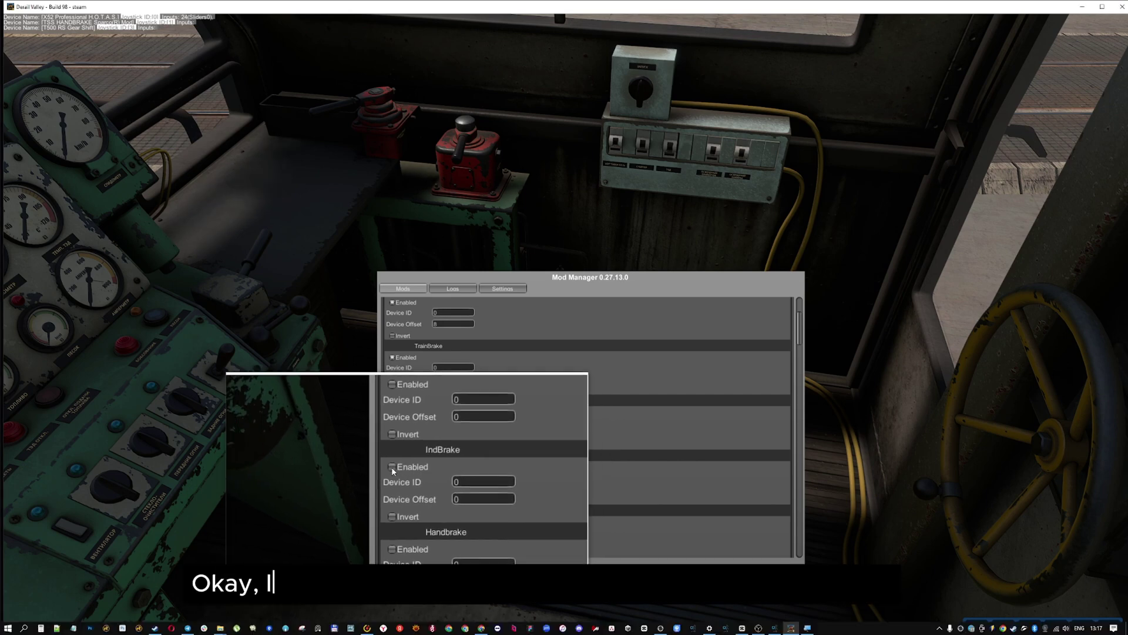
Enable the IndBrake control and set its Device Offset to 16
left_click(391, 467)
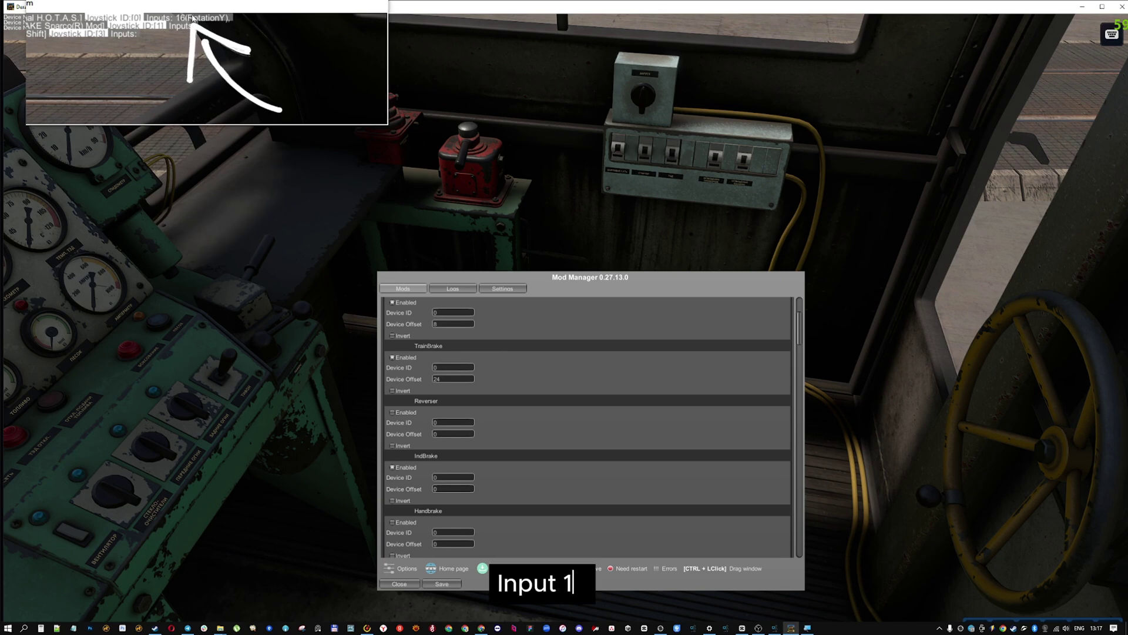
left_click(435, 492)
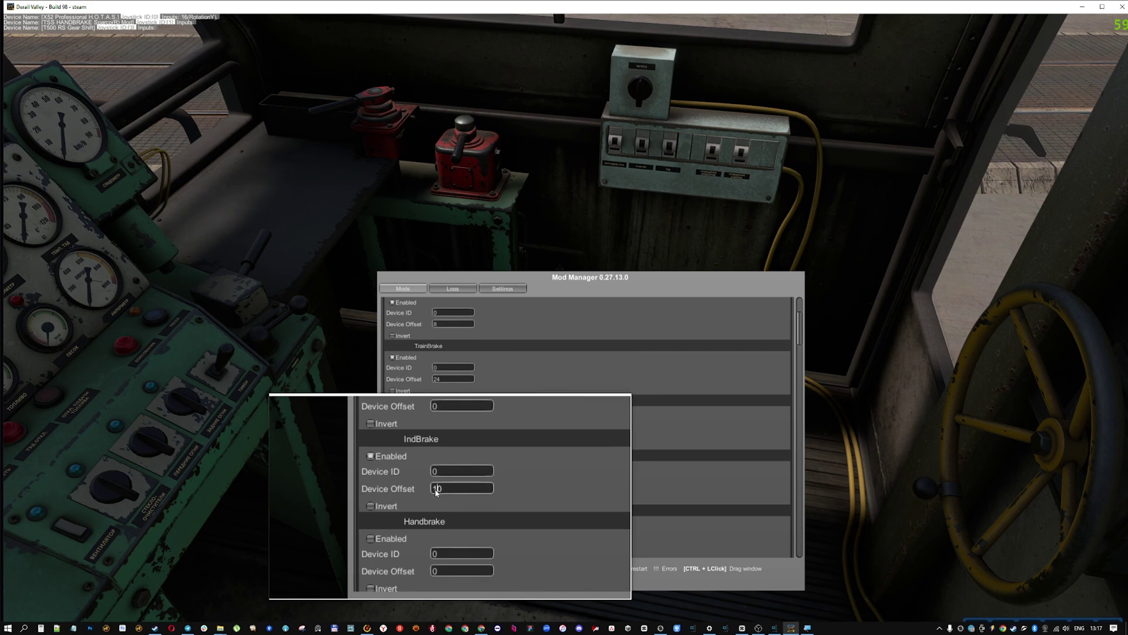
type("16")
key("Delete")
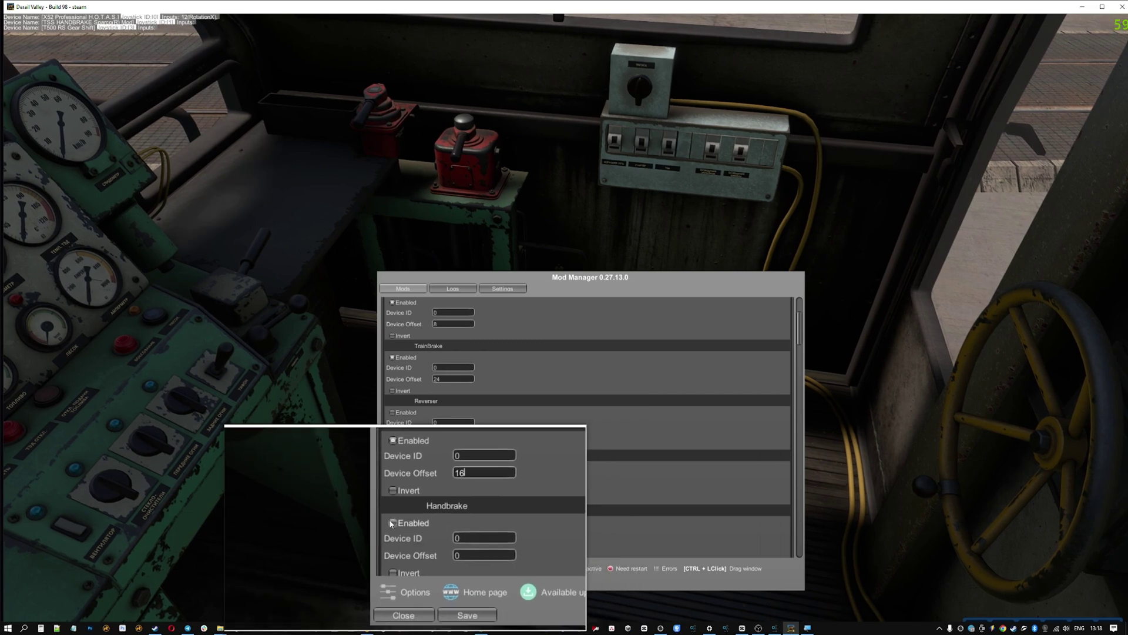
Enable the Handbrake control with Device Offset 12 and close the Mod Manager window
left_click(392, 522)
scroll(392, 522, "down", 1)
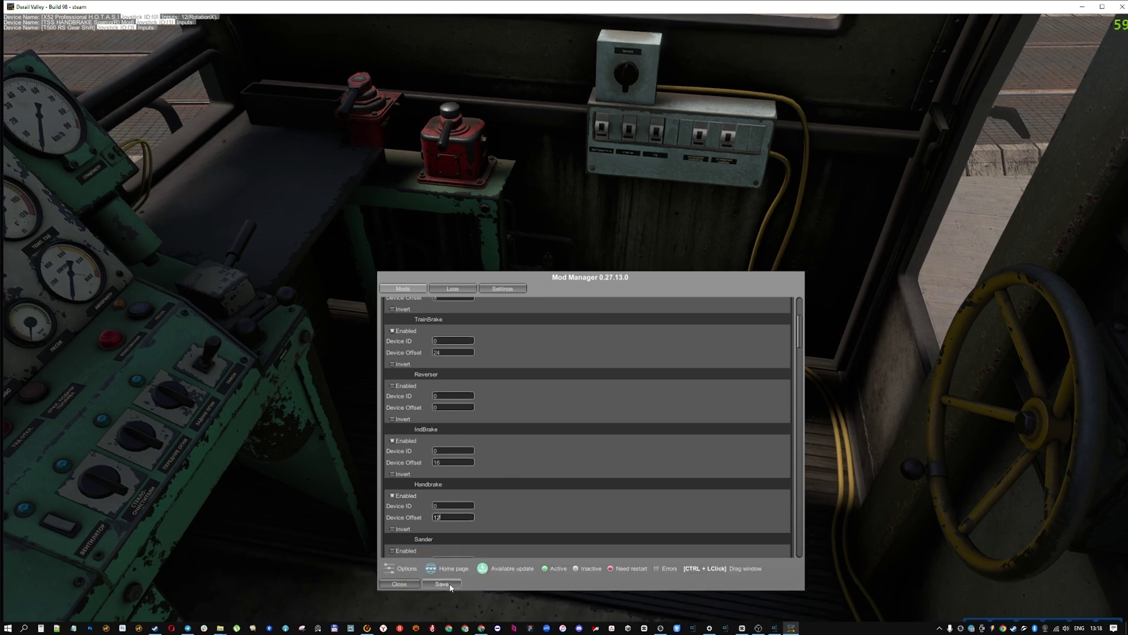
left_click(409, 584)
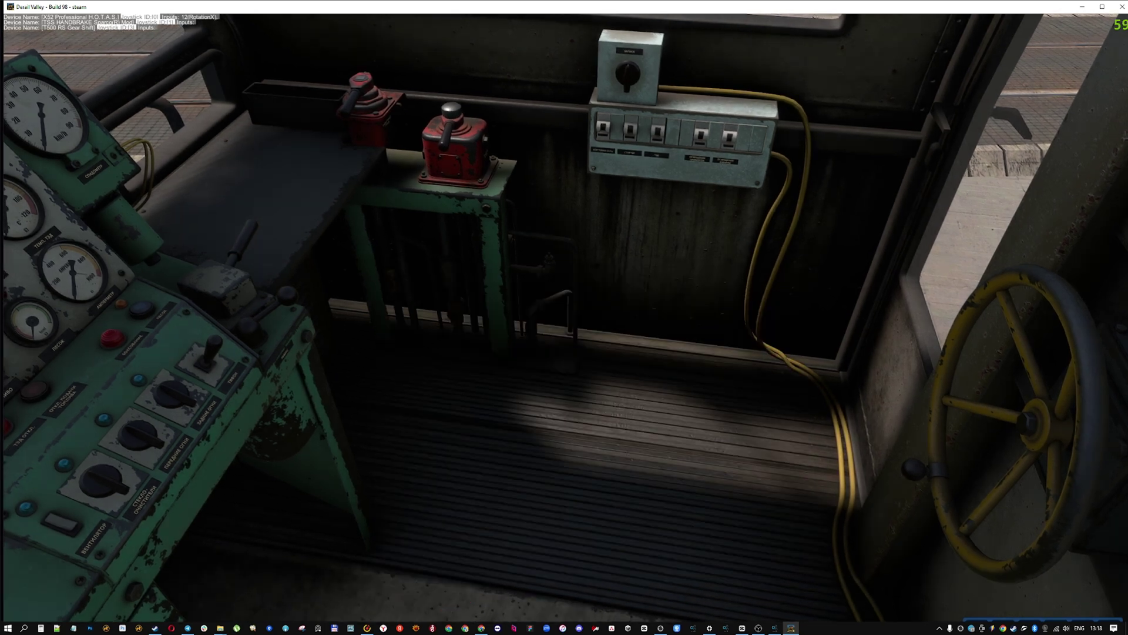